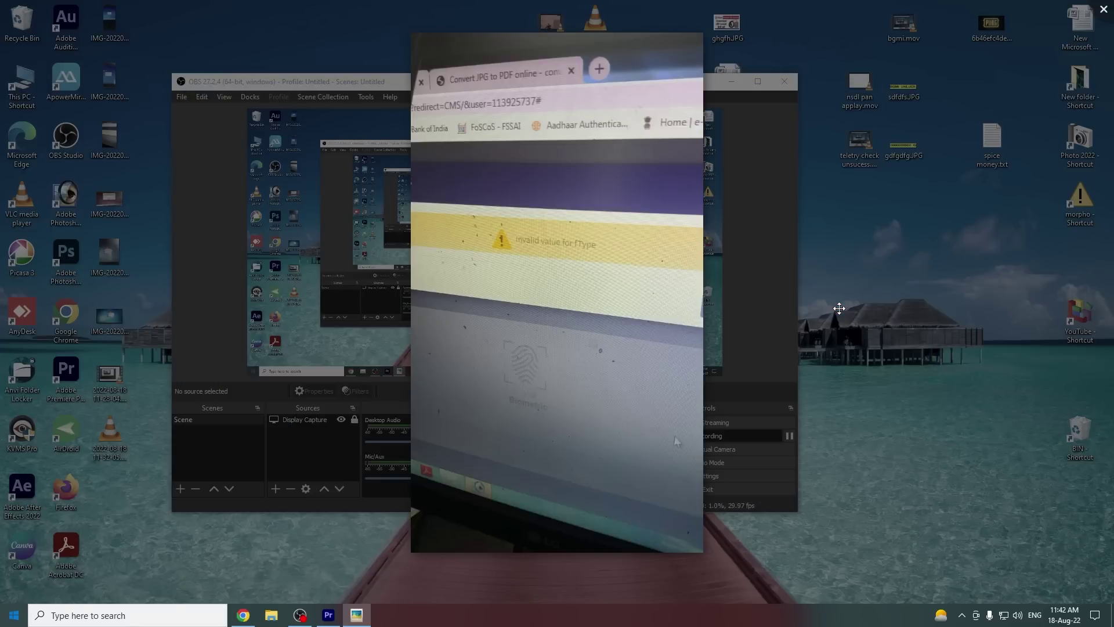
# Step: Close the error photo and go from This PC to the list of installed apps for uninstalling
pyautogui.click(835, 296)
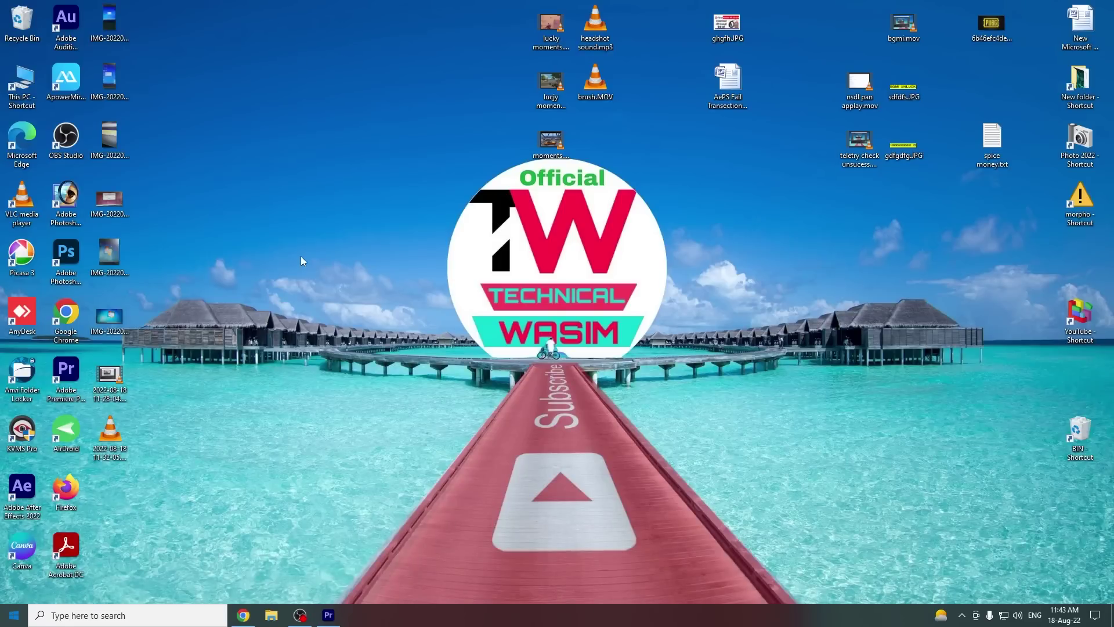
pyautogui.doubleClick(21, 84)
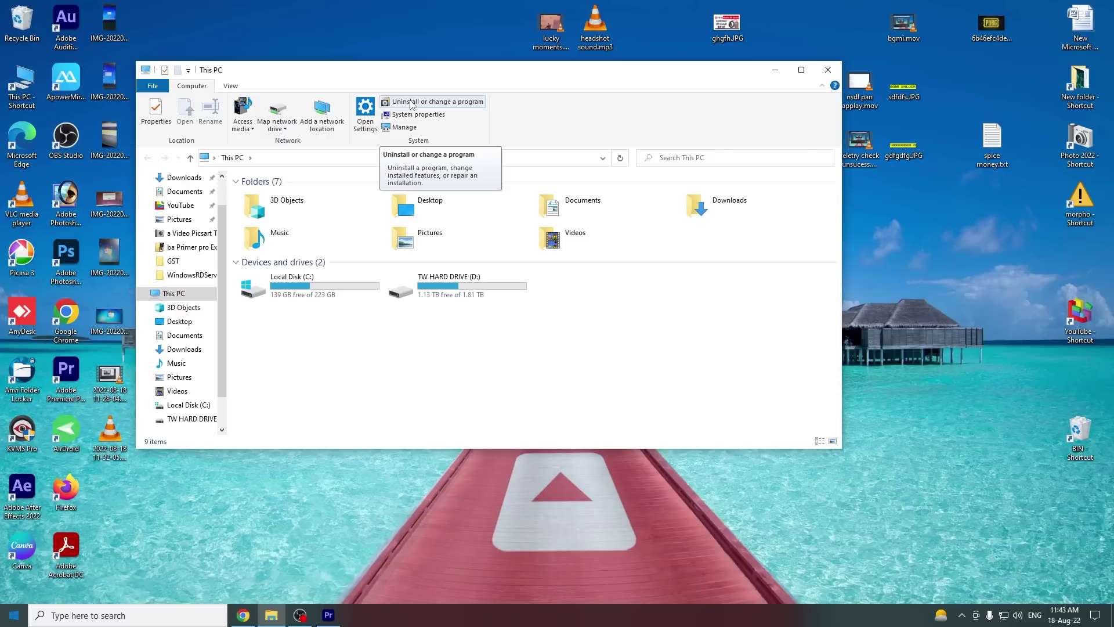
pyautogui.click(411, 104)
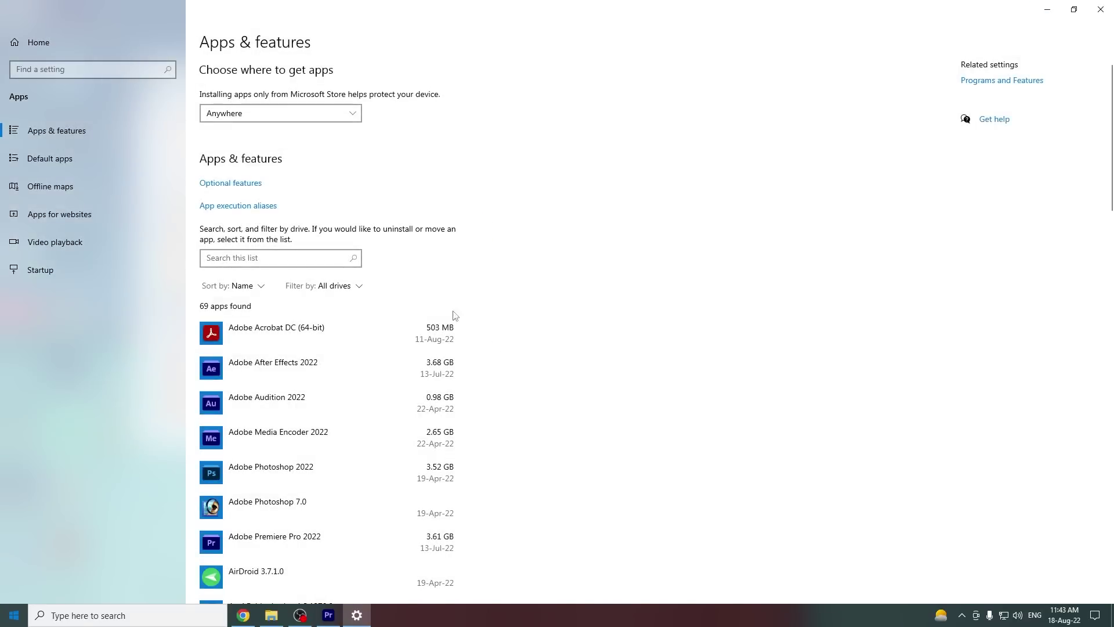
# Step: Search the installed apps for "morpho" and uninstall the Morpho RD Service Driver version 2.0.1.54
pyautogui.click(282, 259)
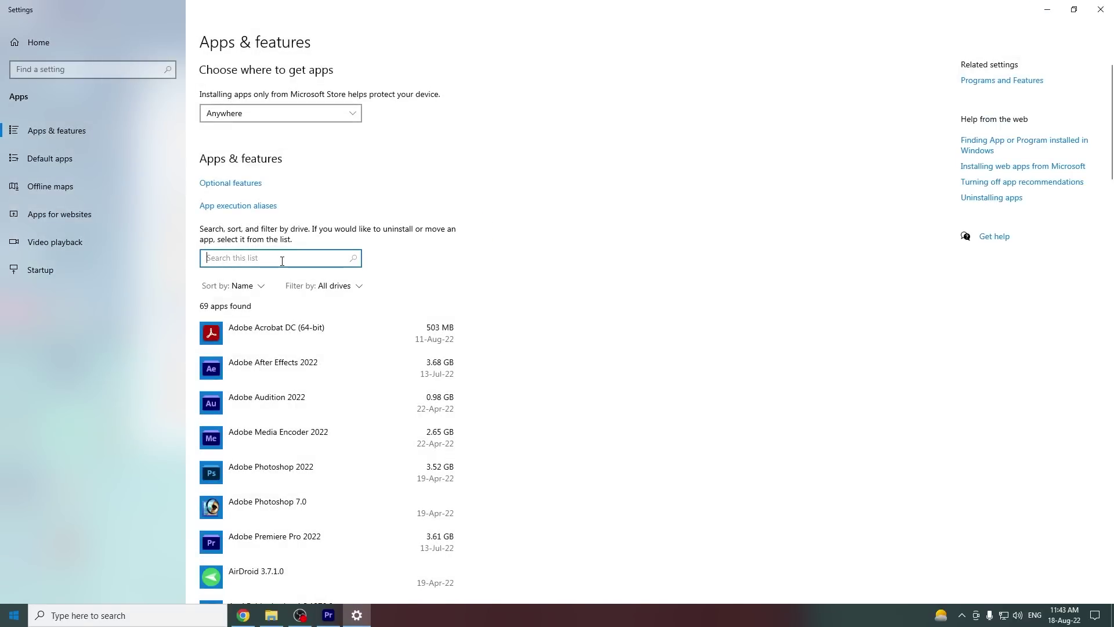
pyautogui.write('morpho')
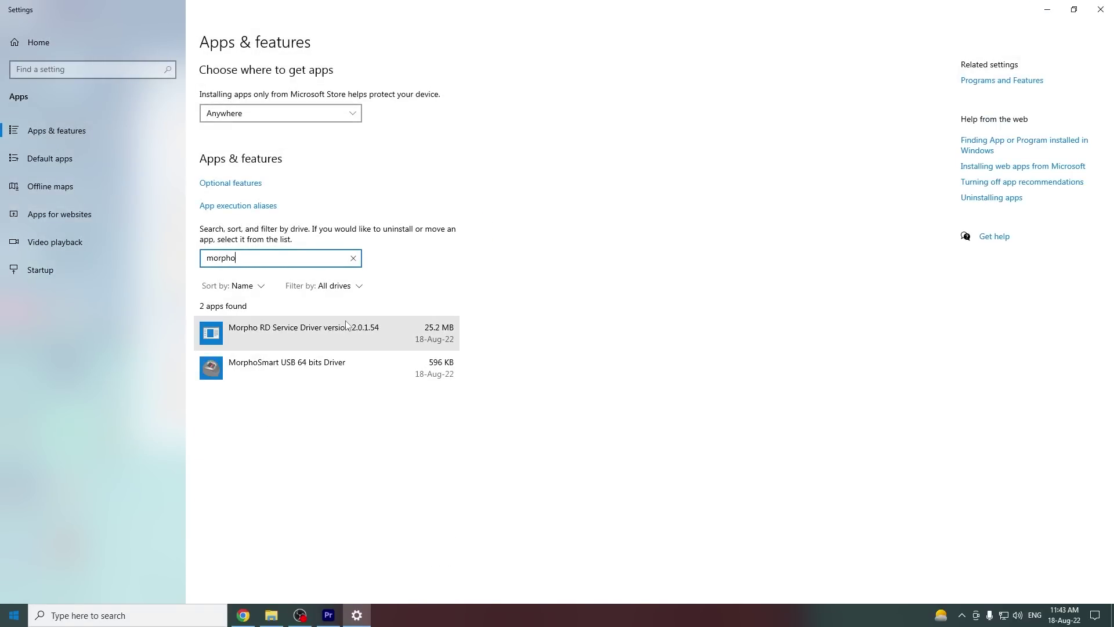
pyautogui.click(346, 333)
pyautogui.click(428, 382)
pyautogui.click(478, 354)
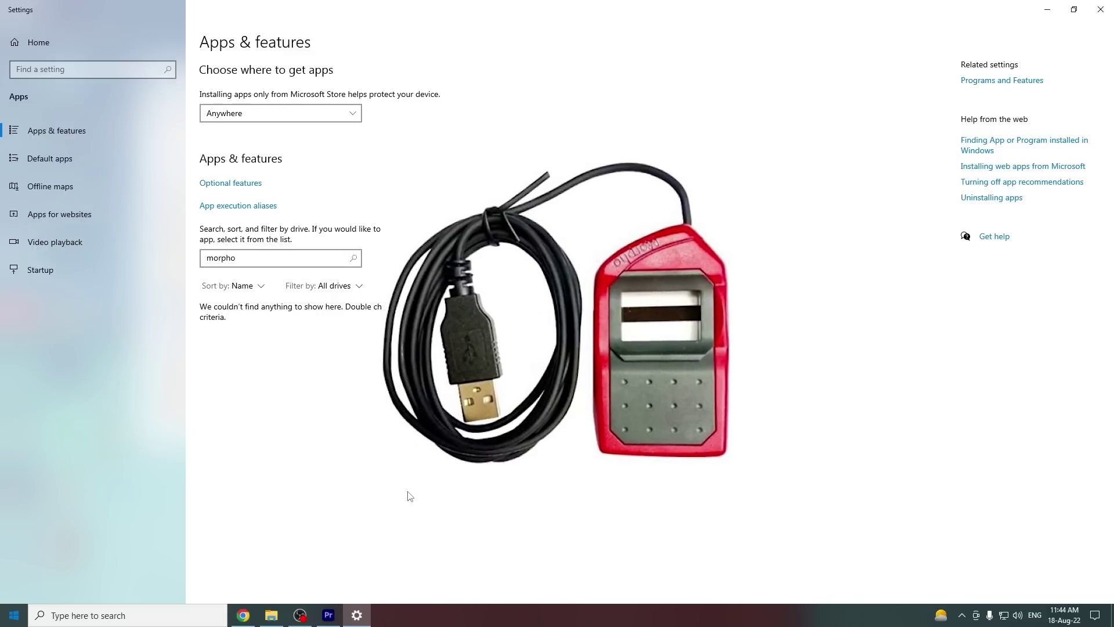
# Step: Permanently delete the MORPHORDLOG and MorphoRdServiceL0Soft folders from Local Disk (C:)
pyautogui.moveTo(272, 614)
pyautogui.click(276, 580)
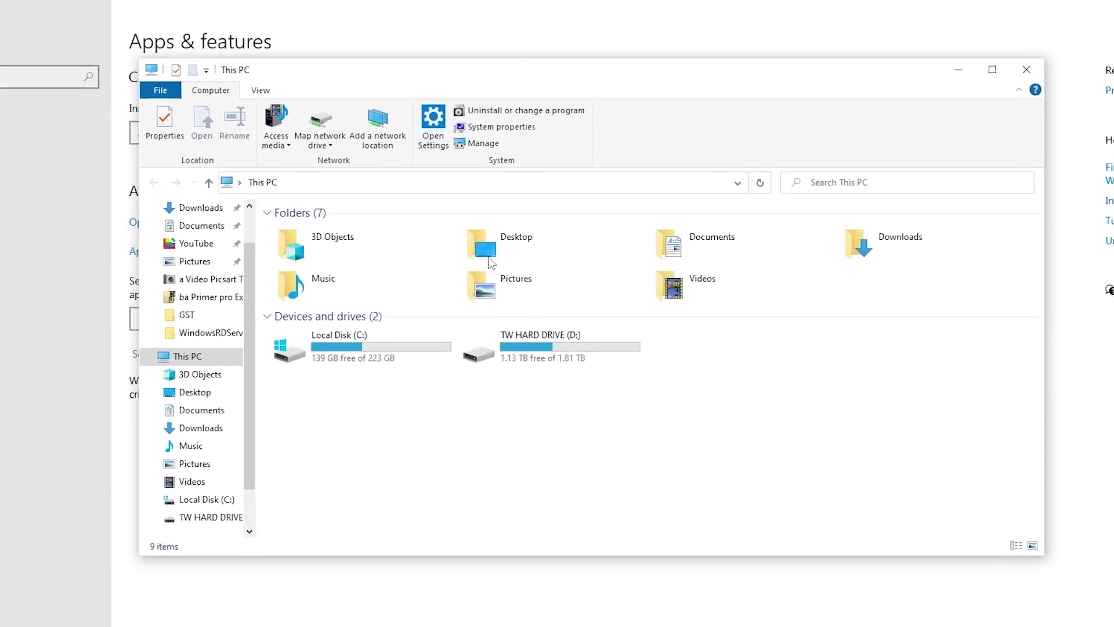
pyautogui.doubleClick(390, 355)
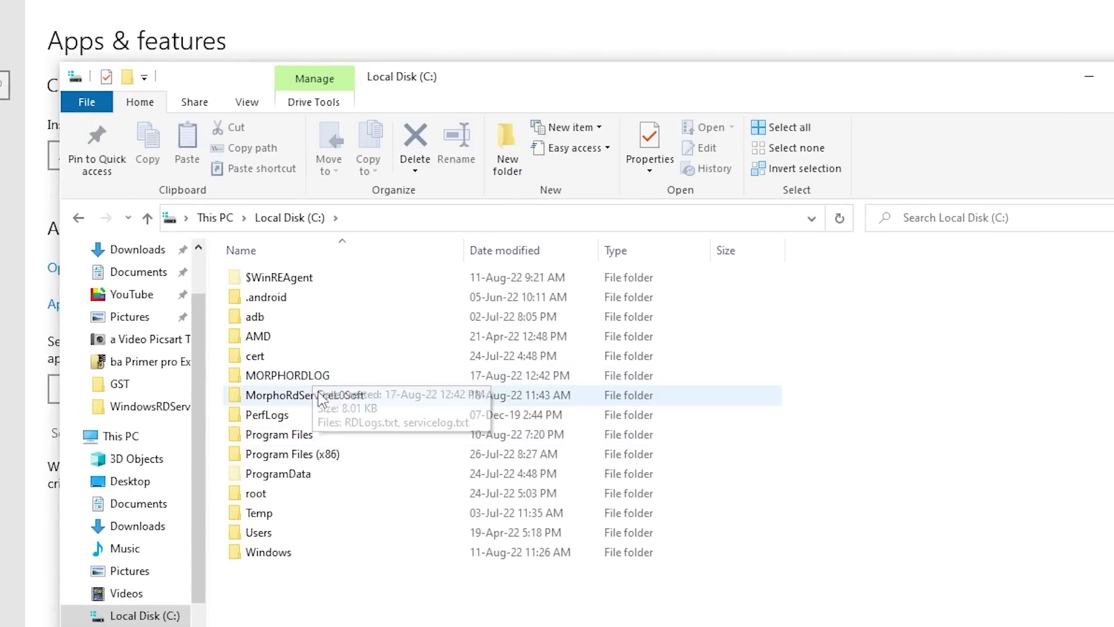
pyautogui.click(246, 105)
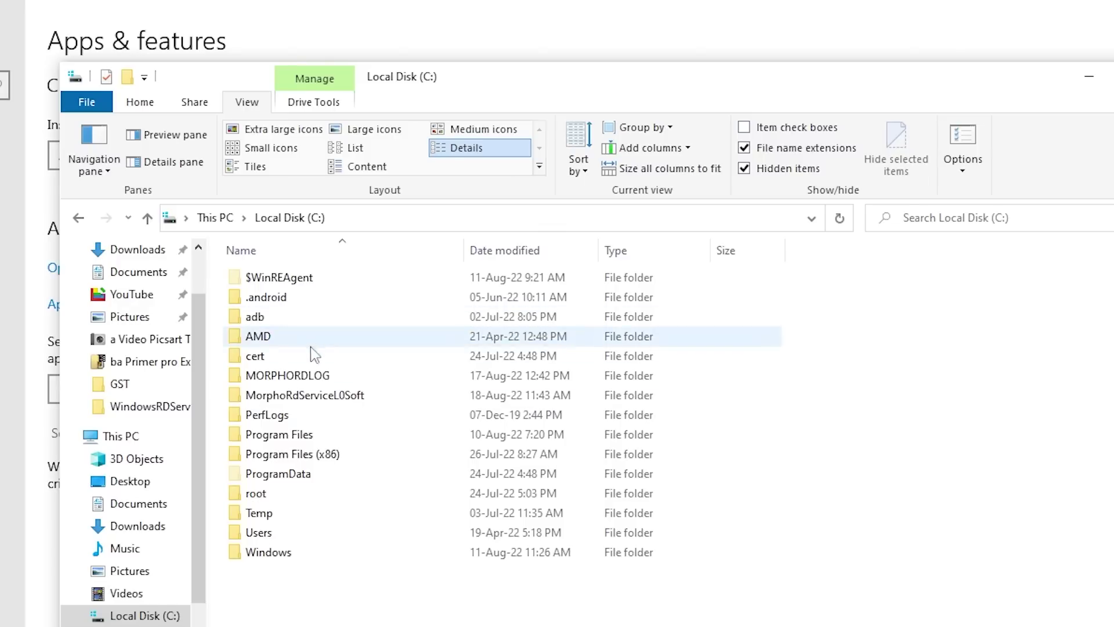
pyautogui.click(312, 376)
pyautogui.keyDown('ctrl'); pyautogui.click(304, 402); pyautogui.keyUp('ctrl')
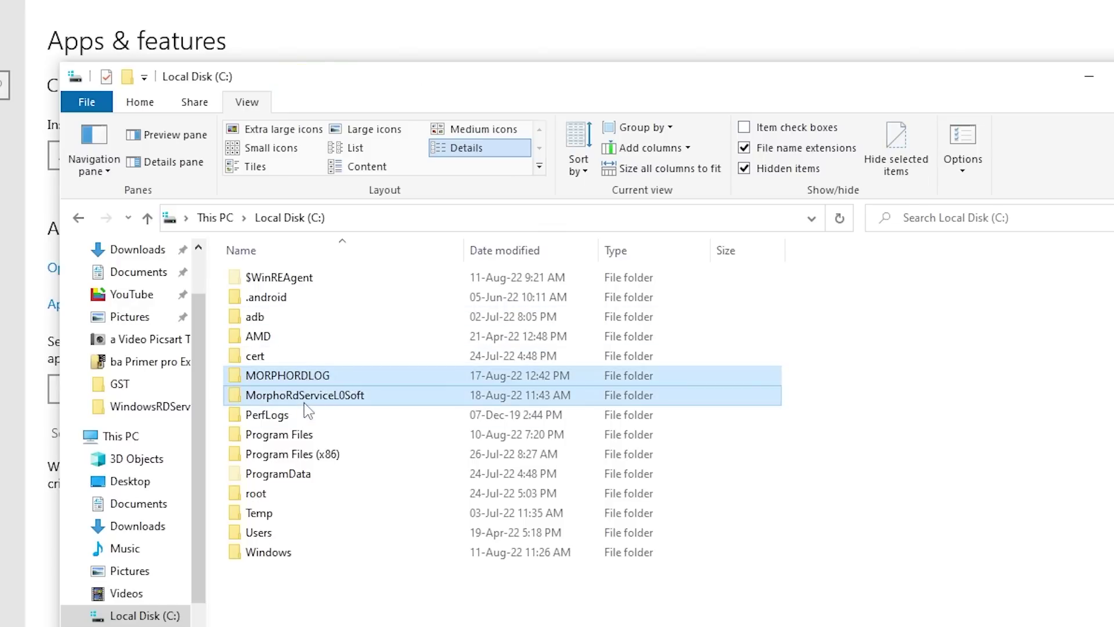
pyautogui.hotkey('shift', 'Delete')
pyautogui.press('Return')
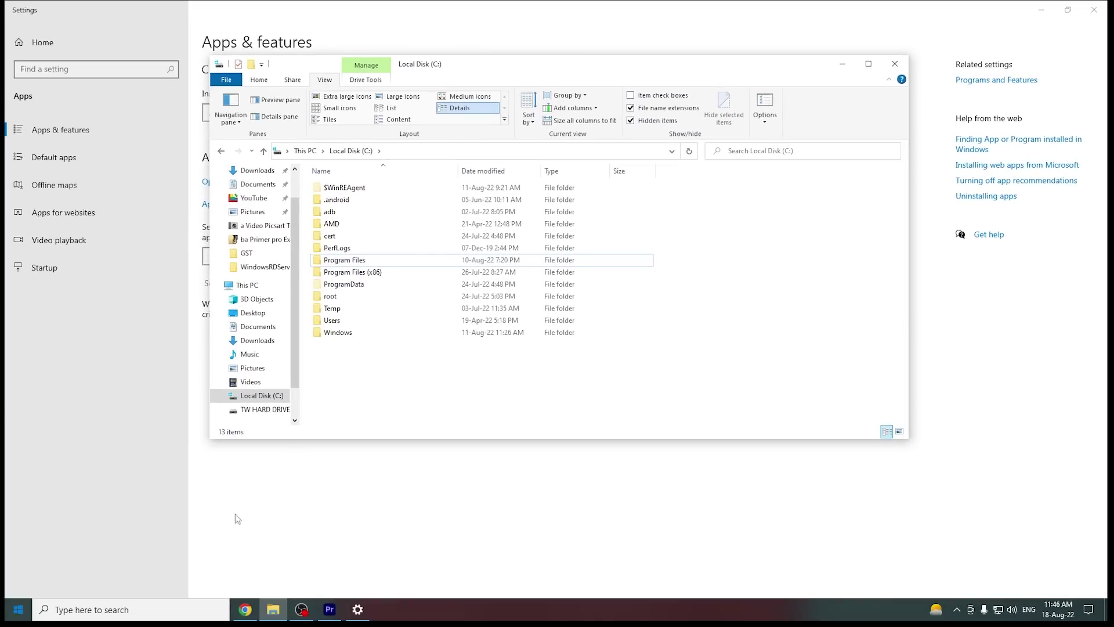
# Step: Open the temporary files folder with a Windows search for %temp%
pyautogui.click(122, 608)
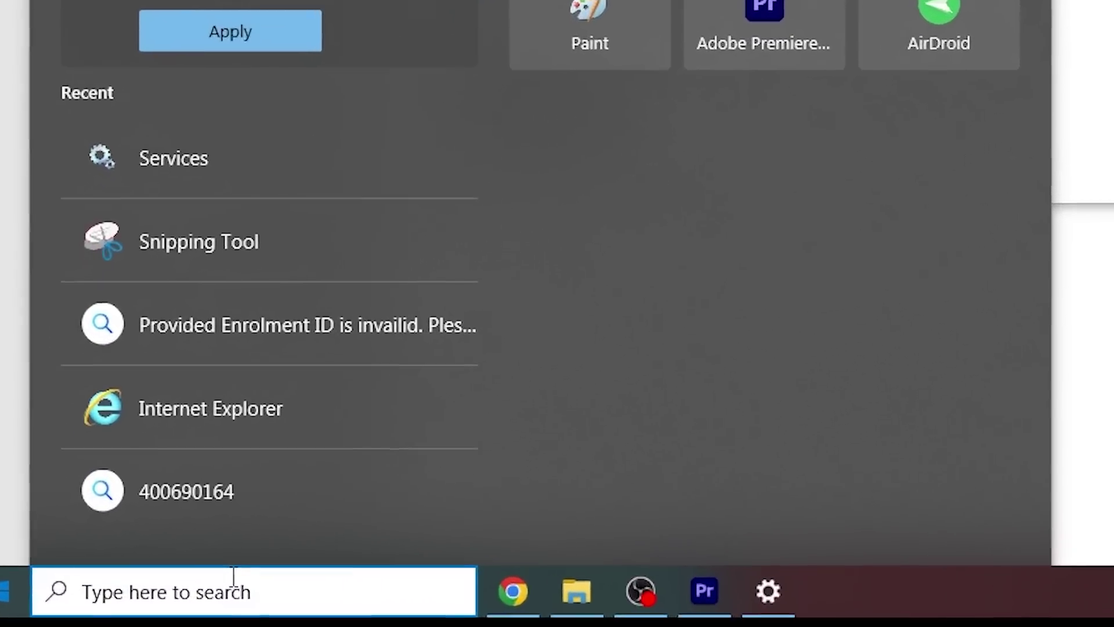
pyautogui.write('%tem')
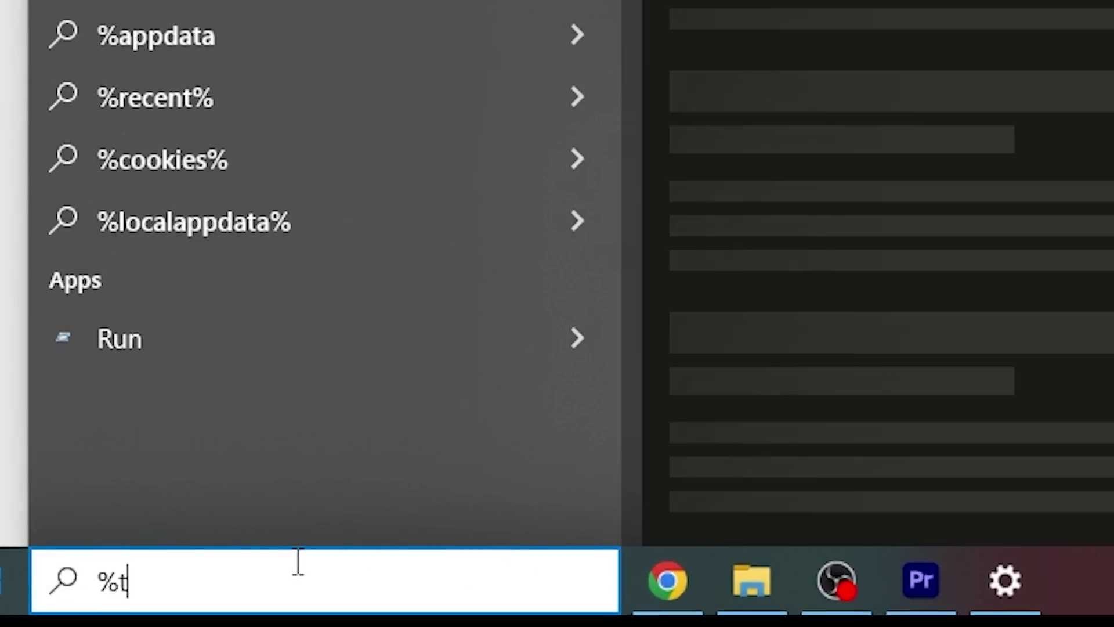
pyautogui.write('p')
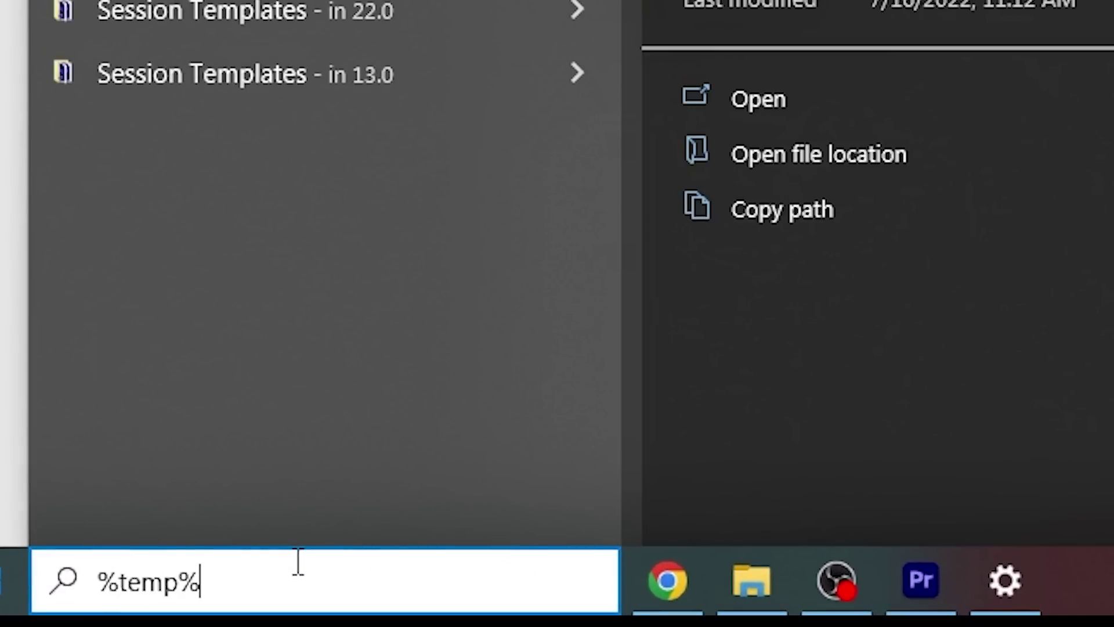
pyautogui.write('%')
pyautogui.press('Return')
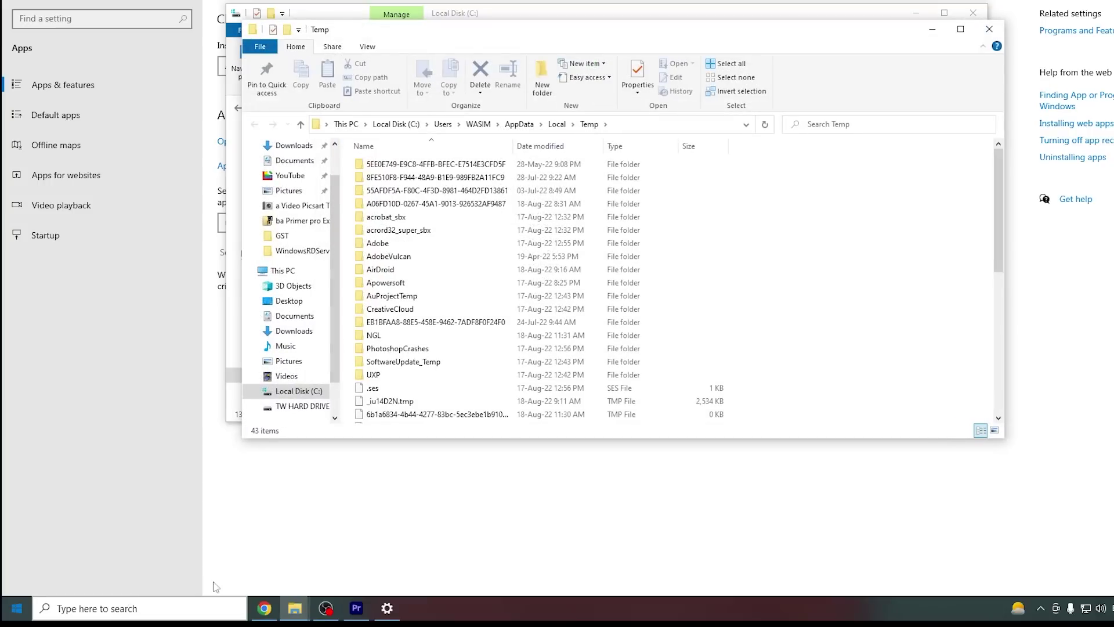
# Step: Permanently delete everything in the Temp folder, skipping all items that are in use
pyautogui.click(621, 297)
pyautogui.hotkey('ctrl', 'a')
pyautogui.hotkey('shift', 'Delete')
pyautogui.press('Return')
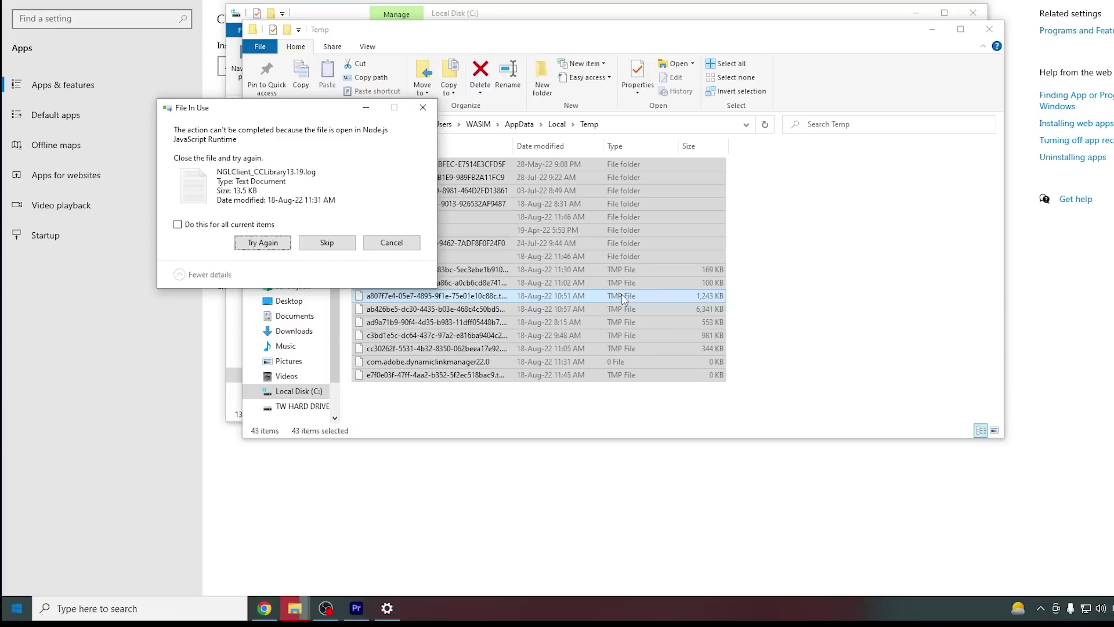
pyautogui.click(178, 224)
pyautogui.click(327, 243)
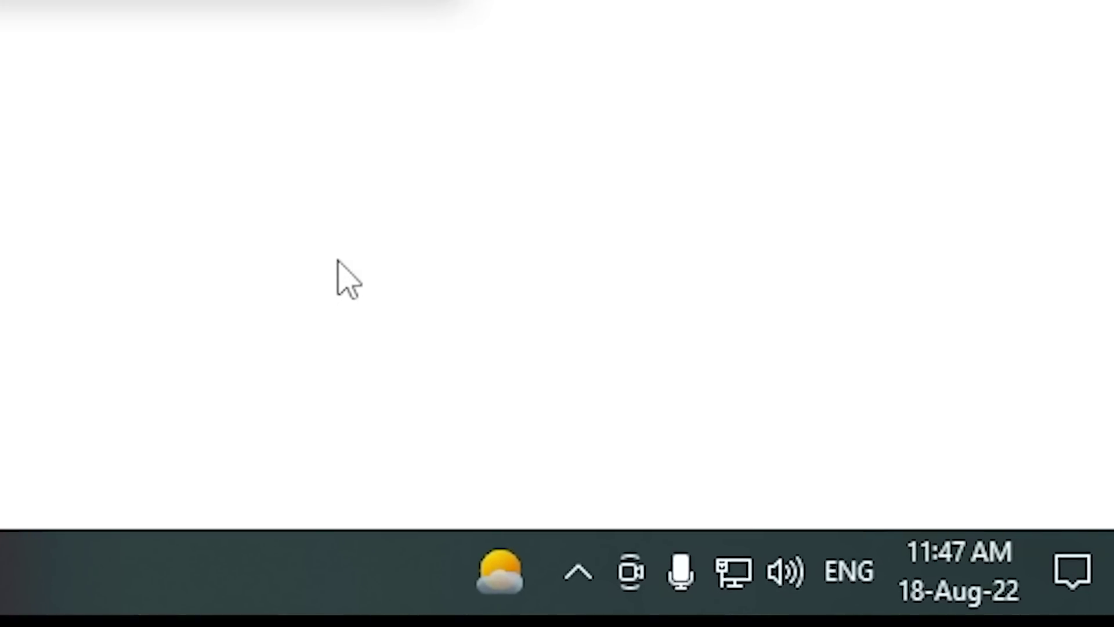
# Step: Open the Windows date and time settings and synchronize the clock
pyautogui.rightClick(943, 571)
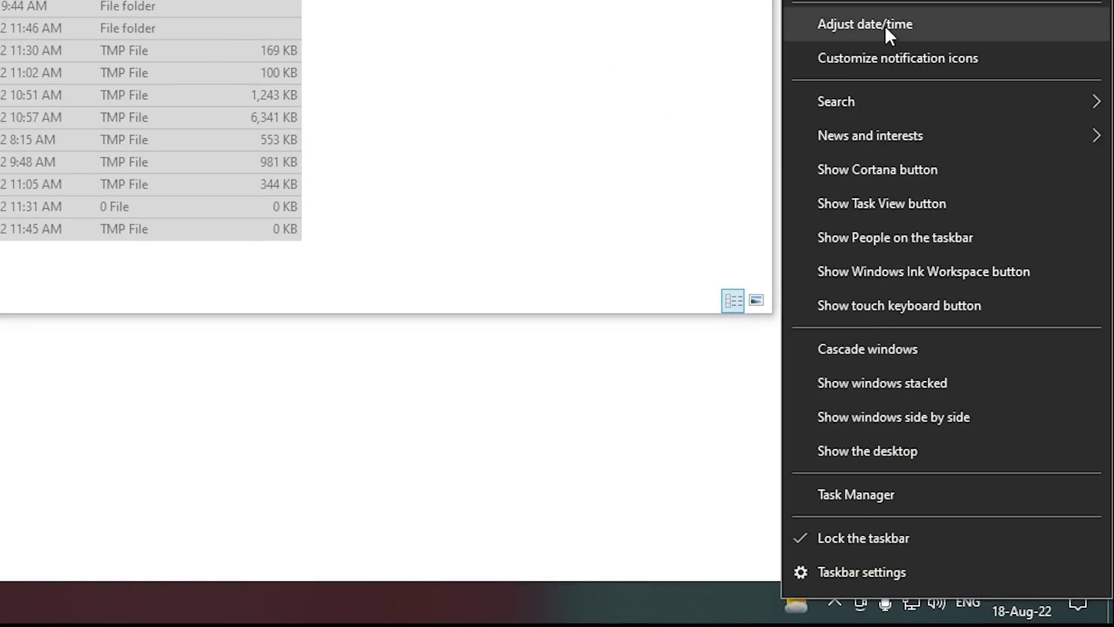
pyautogui.click(886, 29)
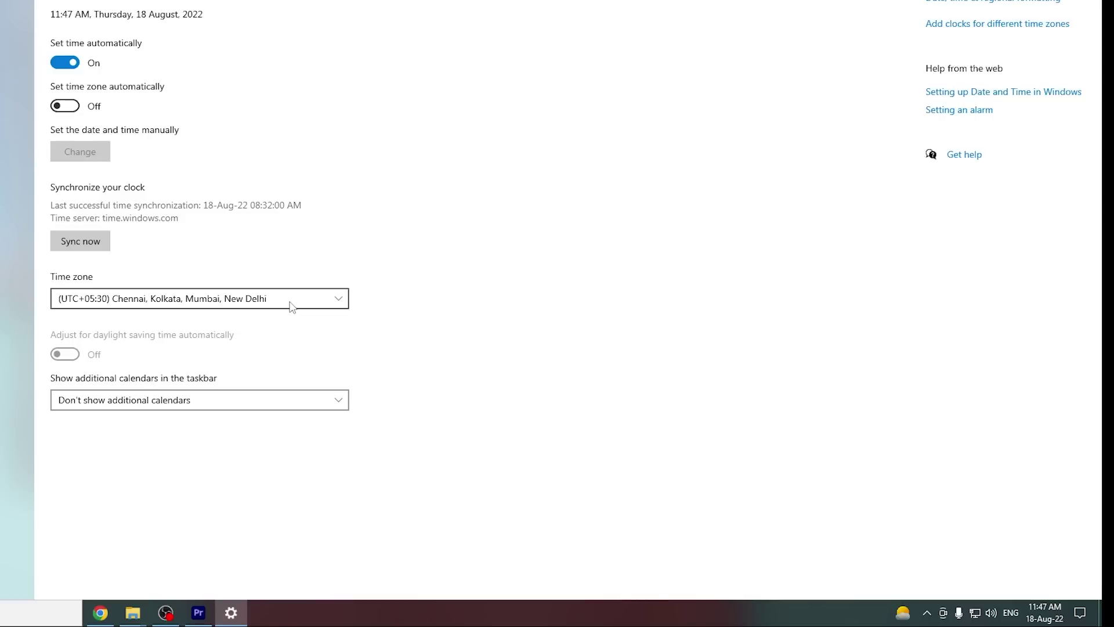
pyautogui.click(89, 246)
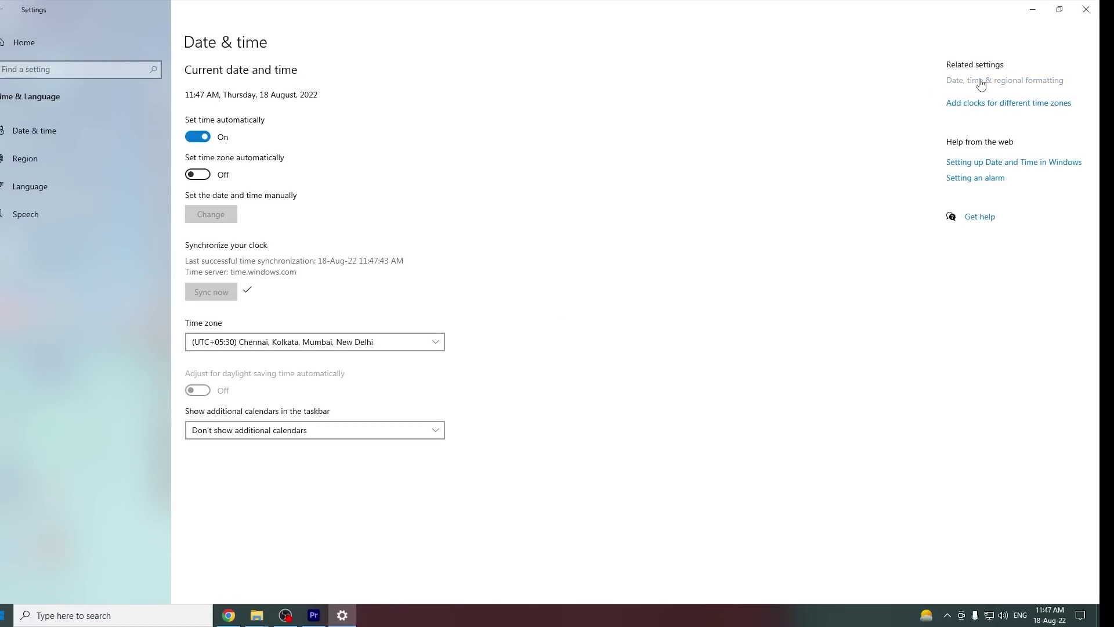
# Step: Open the Control Panel Date and Time dialog from the related regional settings and check the configured time zone
pyautogui.click(981, 85)
pyautogui.click(974, 91)
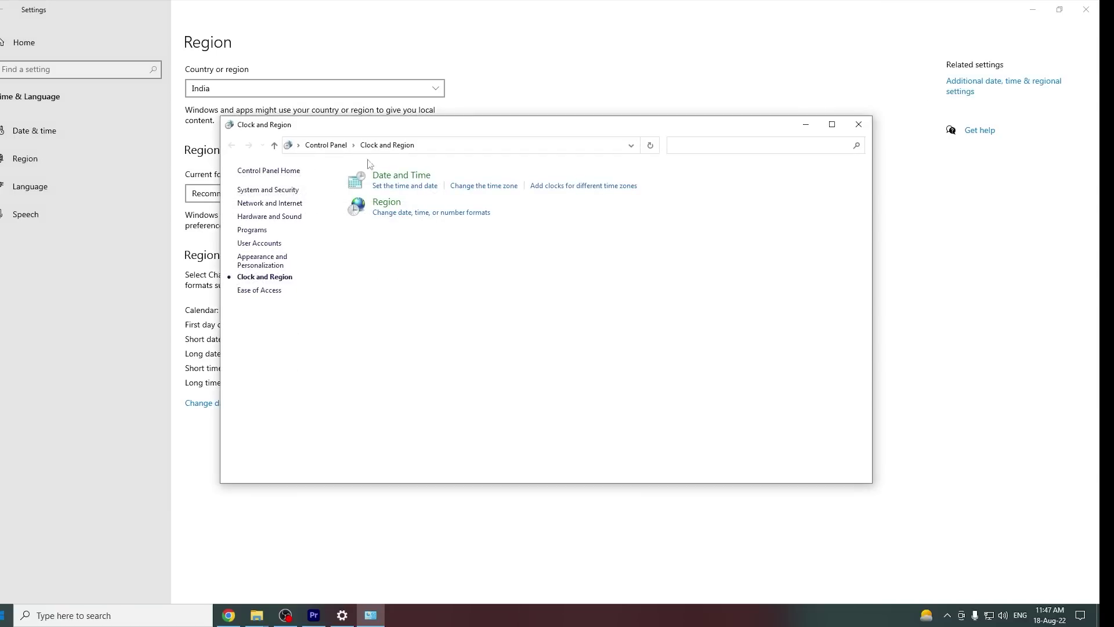
pyautogui.click(423, 186)
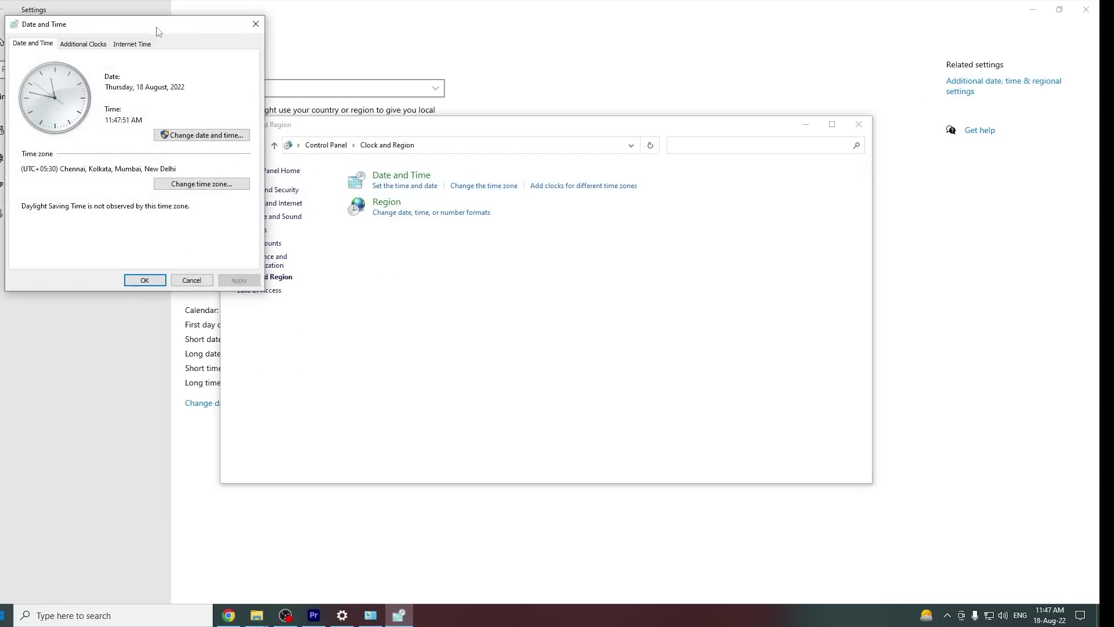
pyautogui.moveTo(158, 34); pyautogui.dragTo(608, 134)
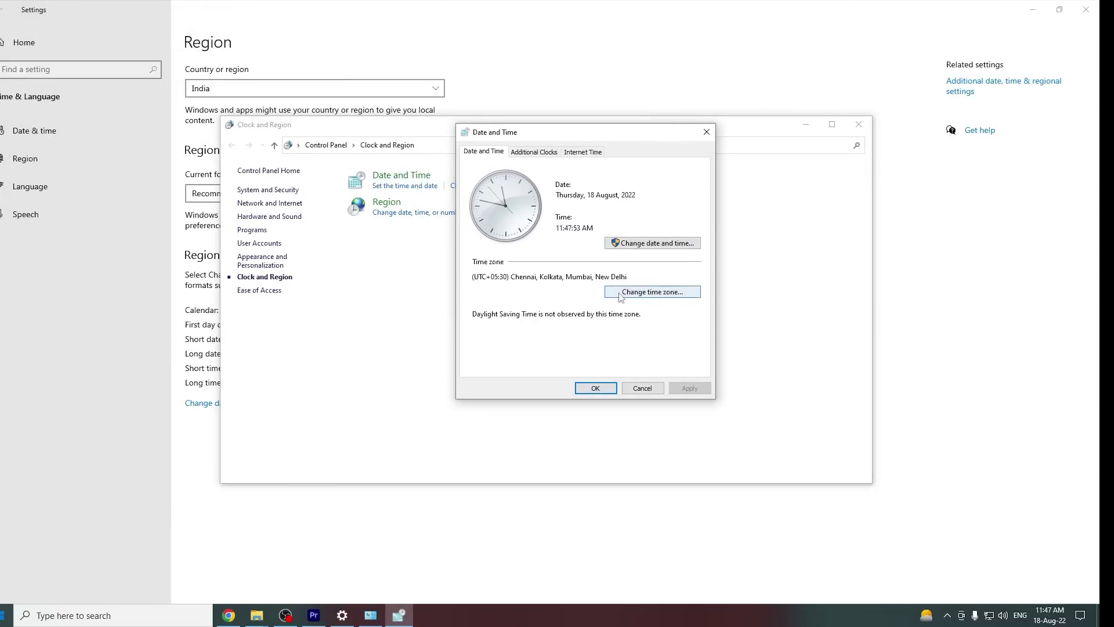
pyautogui.moveTo(515, 277); pyautogui.dragTo(575, 276)
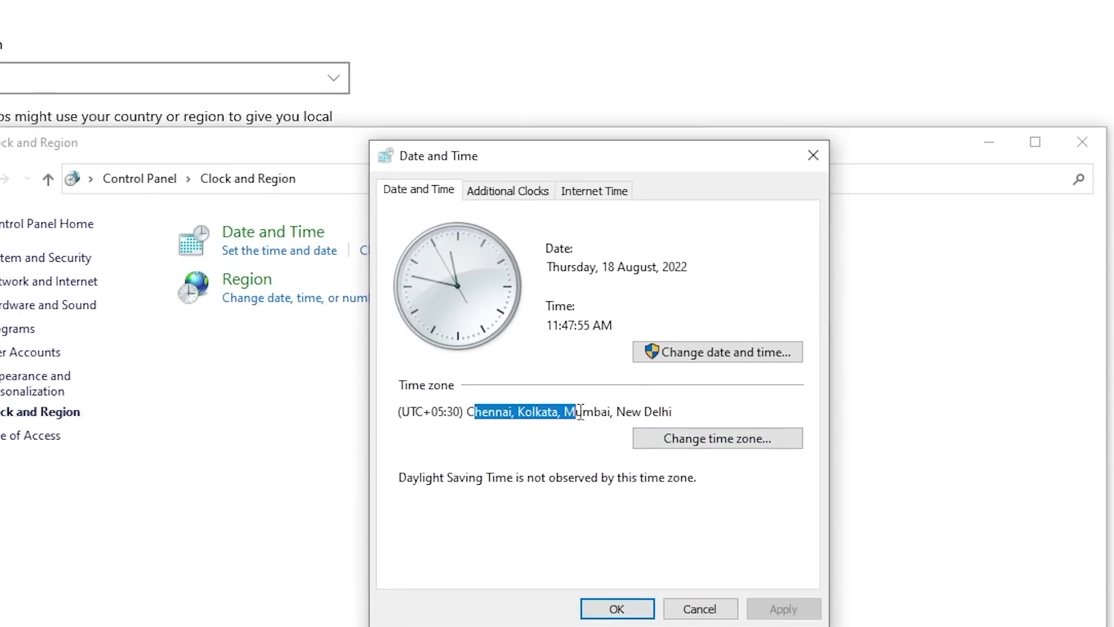
pyautogui.moveTo(581, 412); pyautogui.dragTo(617, 411)
# Step: Update the clock from the time.windows.com Internet time server and accept the Date and Time settings
pyautogui.click(597, 190)
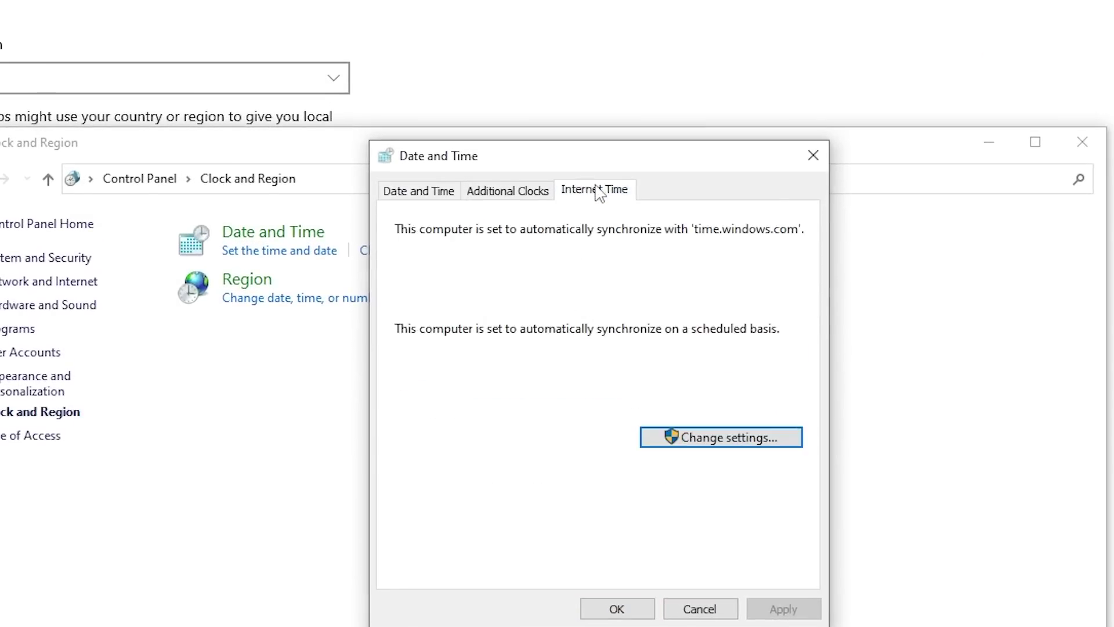
pyautogui.click(696, 437)
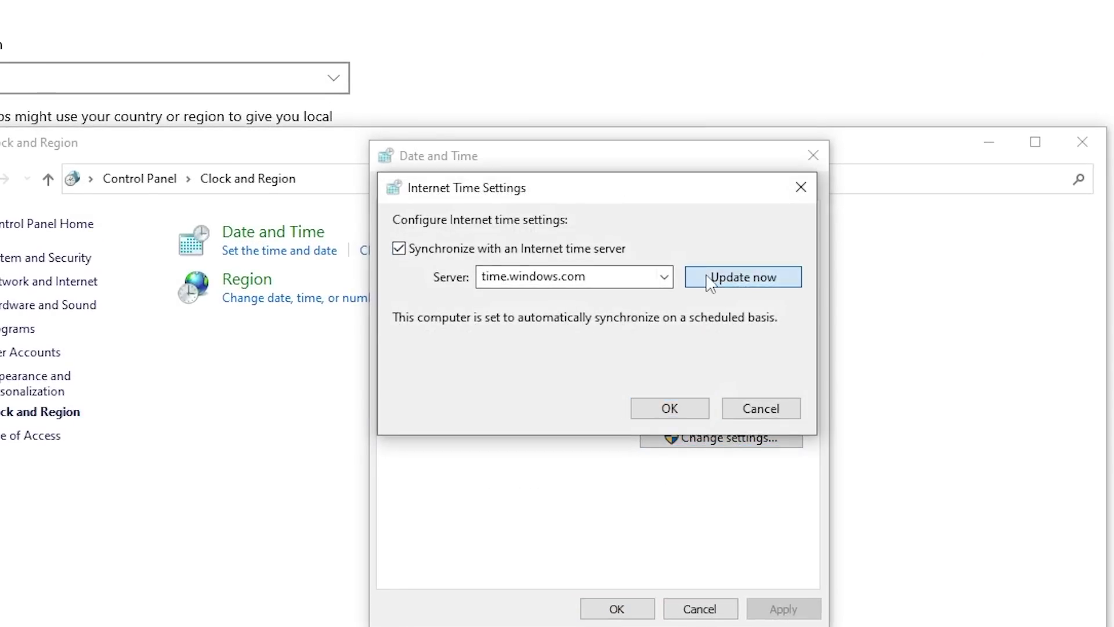
pyautogui.click(710, 283)
pyautogui.click(667, 408)
pyautogui.click(632, 608)
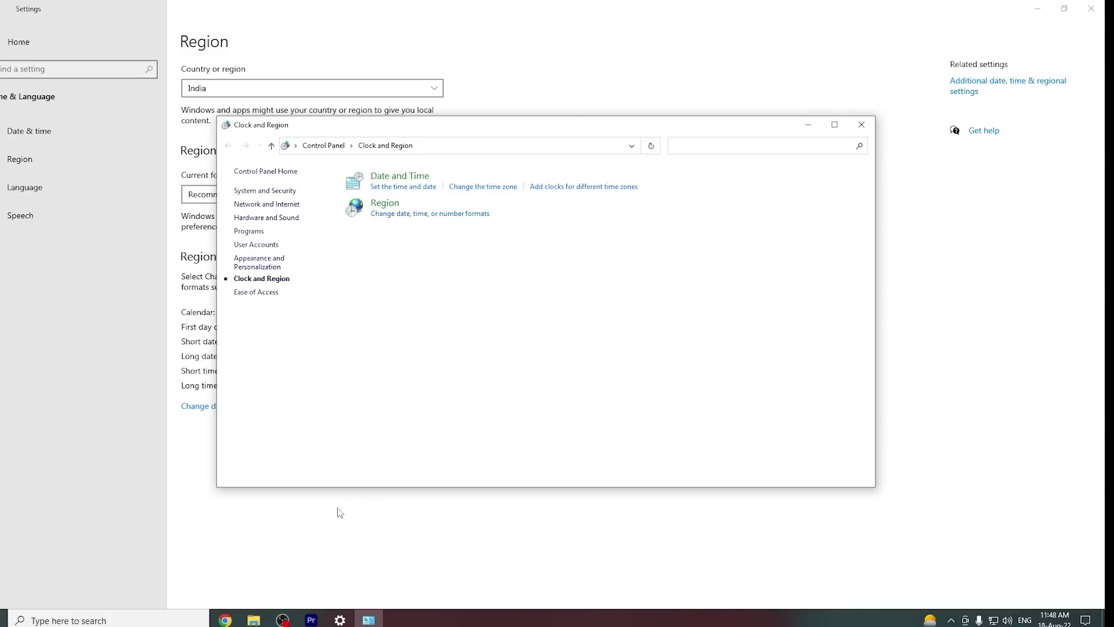
# Step: Switch to Chrome, open the RD Service website and look through its RD Service driver downloads for Windows (https/localhost)
pyautogui.click(226, 619)
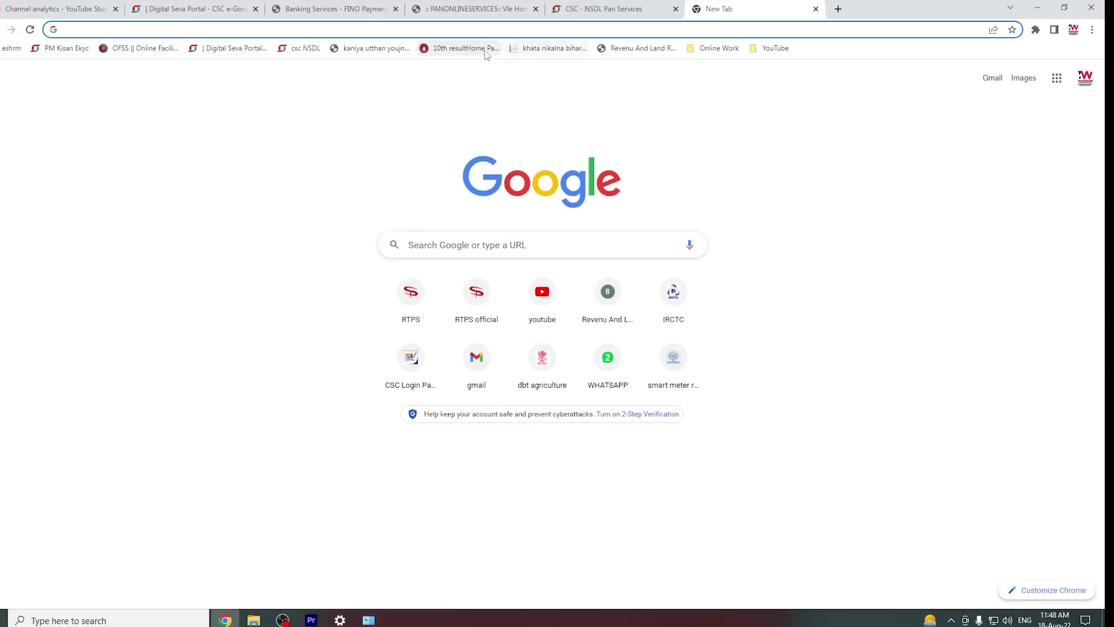
pyautogui.write('mo')
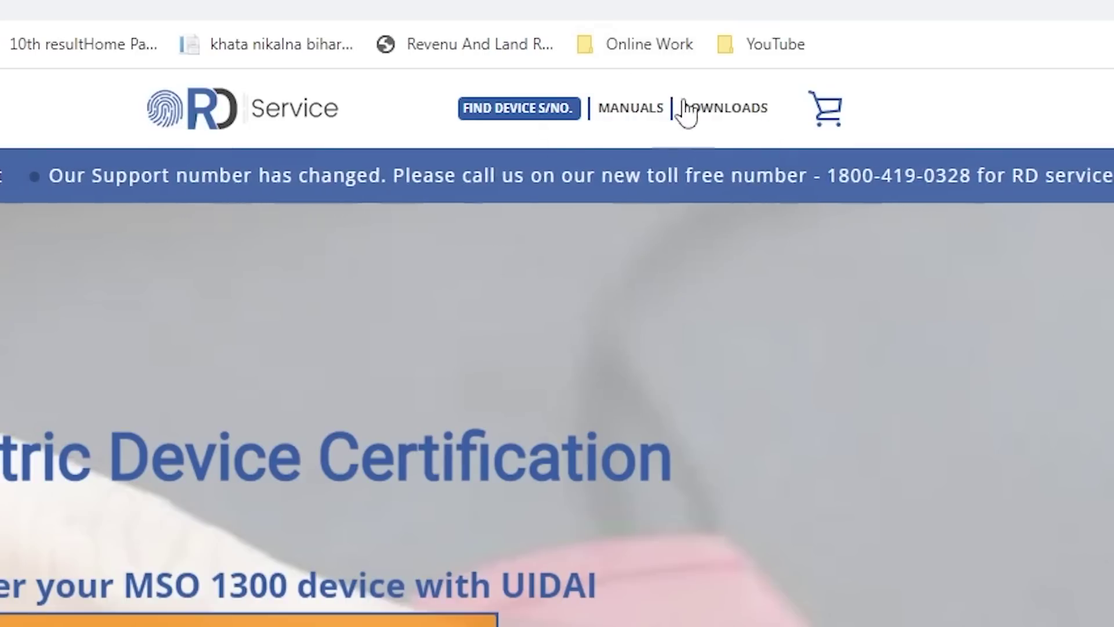
pyautogui.moveTo(700, 120)
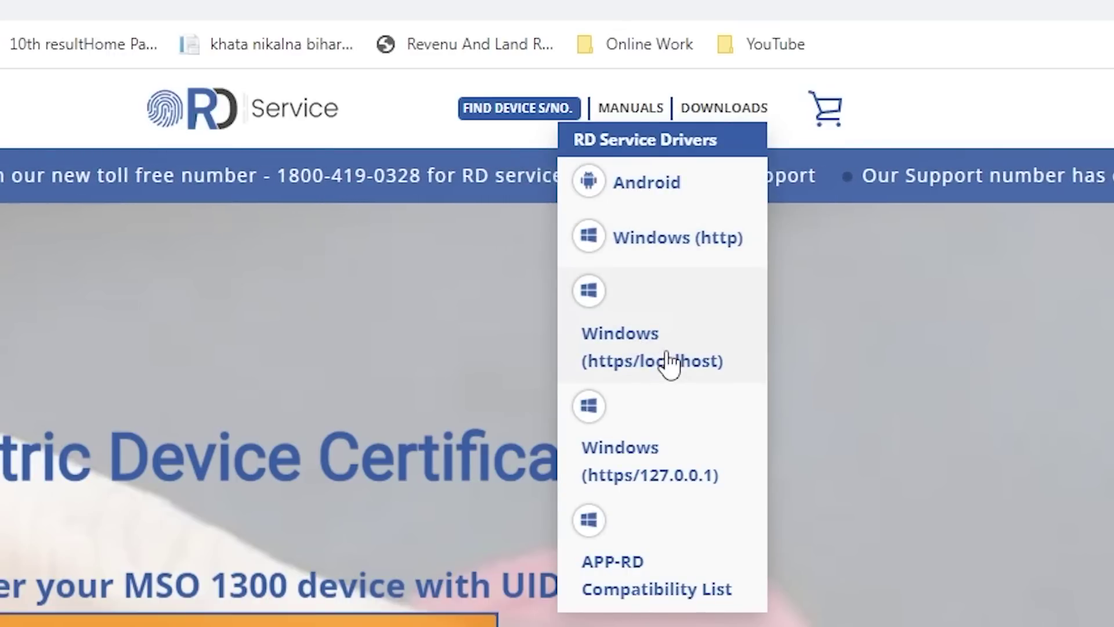
pyautogui.scroll(-1, 669, 363)
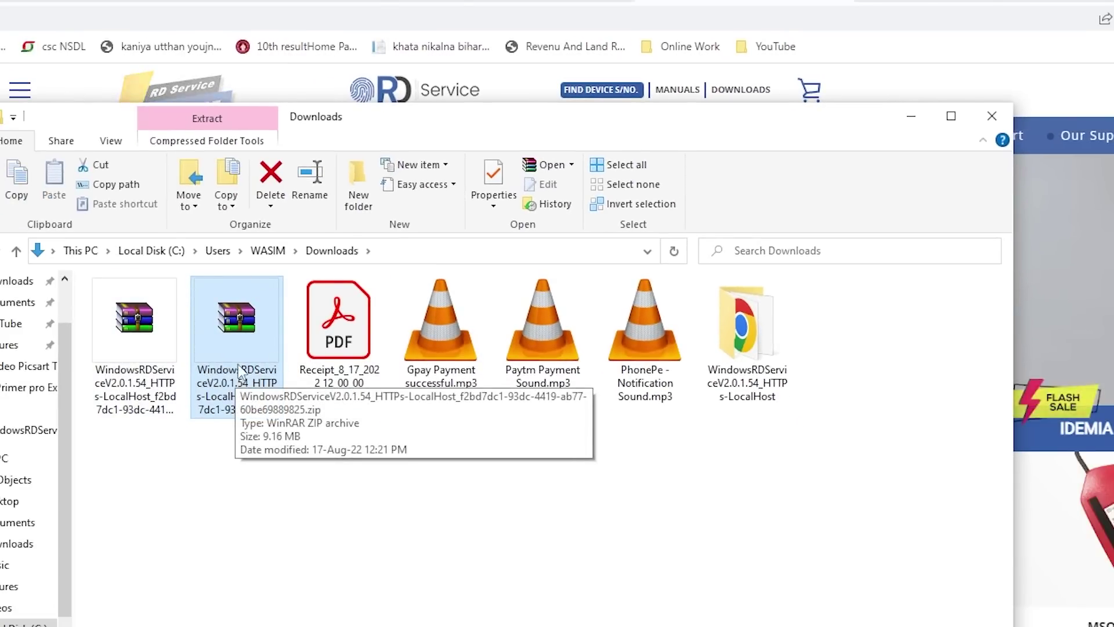
# Step: Open the extracted WindowsRDServiceV2.0.1.54_HTTPs-LocalHost folder in Downloads and run WindowsRDService_HTTPs-LocalHost.exe as administrator
pyautogui.rightClick(235, 331)
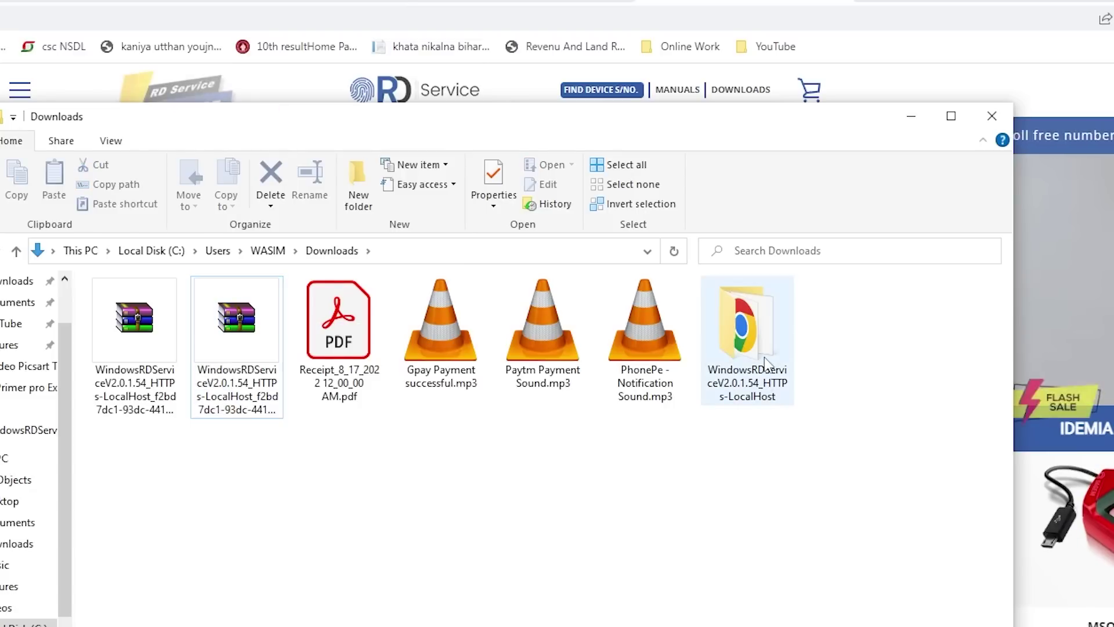
pyautogui.doubleClick(747, 343)
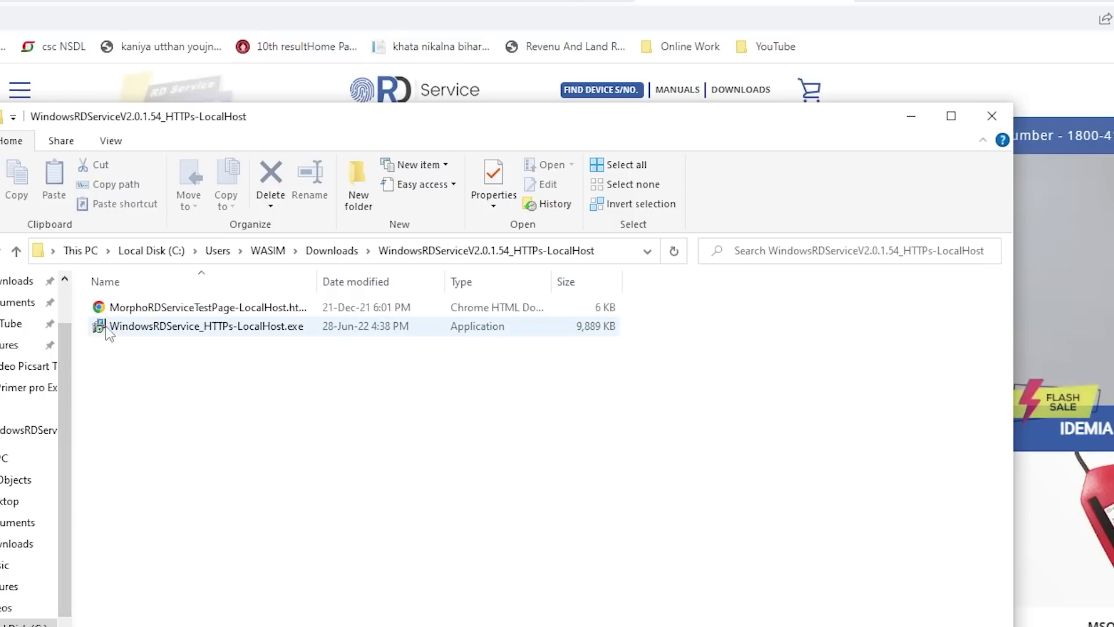
pyautogui.rightClick(162, 329)
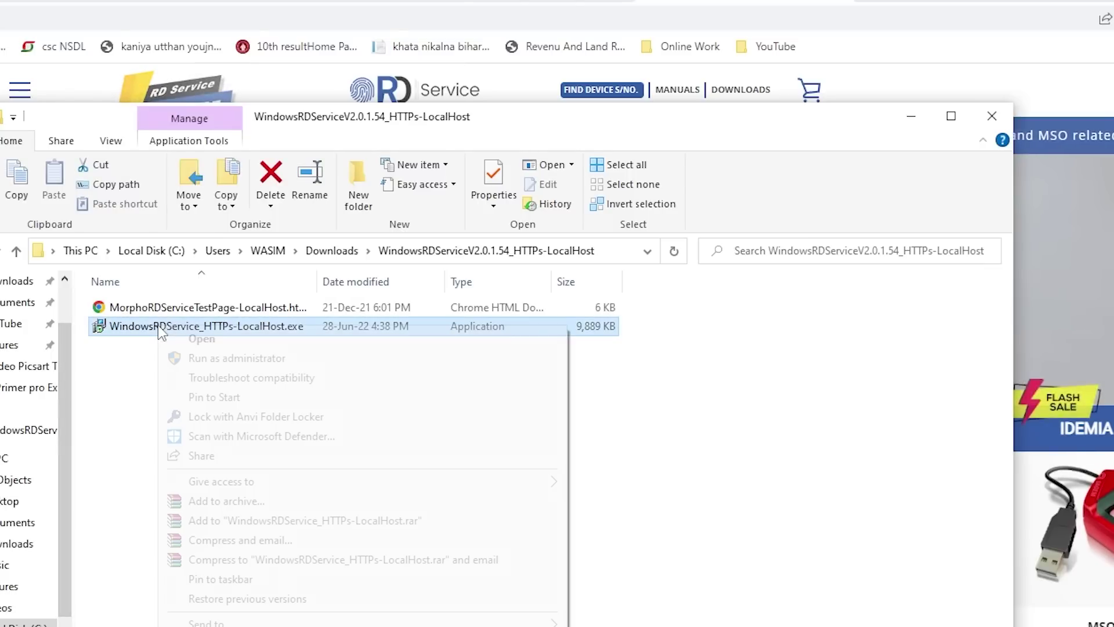
pyautogui.click(224, 358)
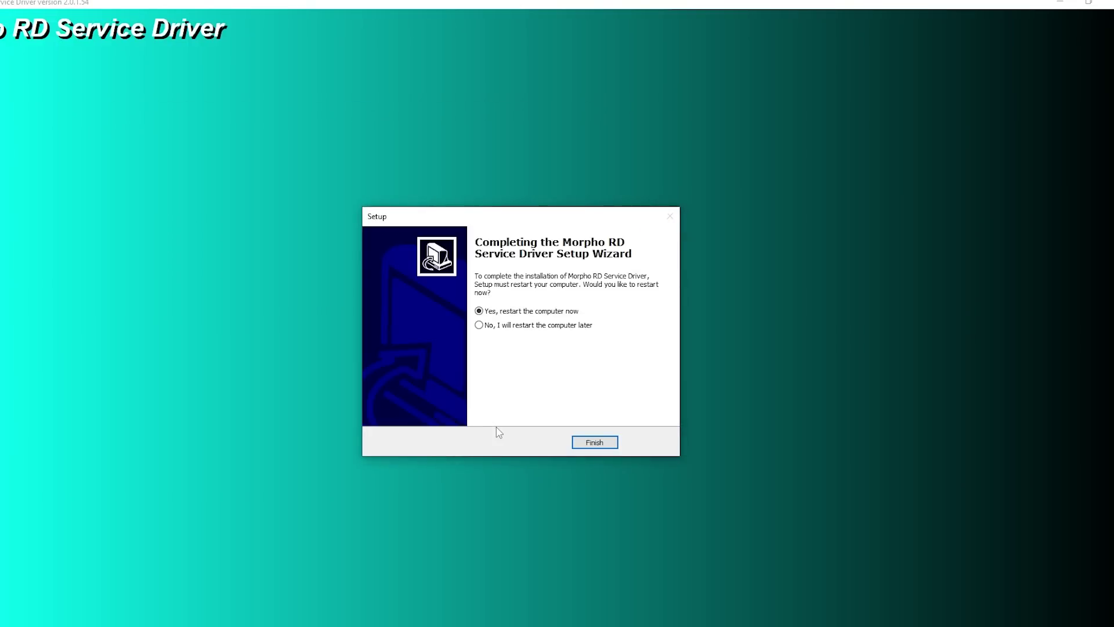
# Step: Finish the Morpho RD Service Driver setup with an immediate restart, acknowledge the registration result and start a fingerprint capture
pyautogui.click(588, 444)
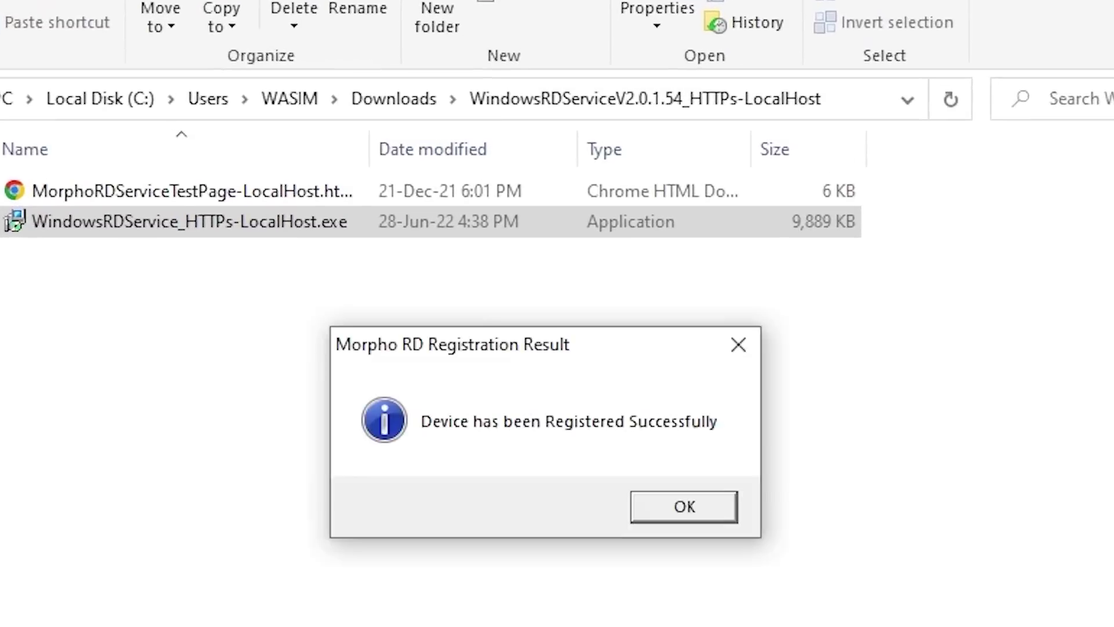
pyautogui.click(684, 507)
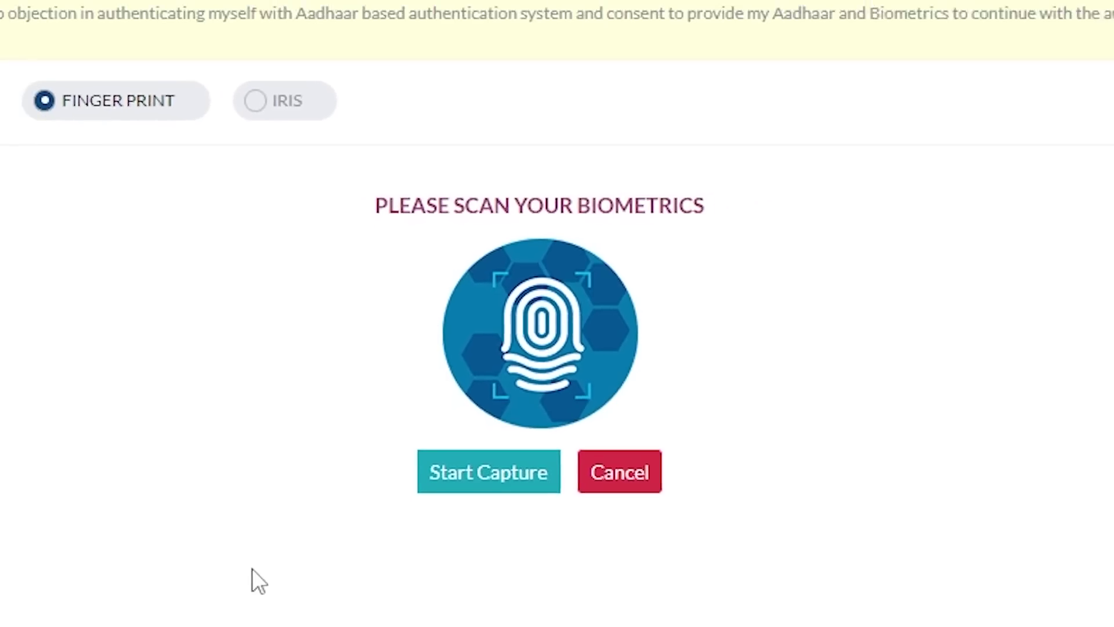
pyautogui.click(503, 388)
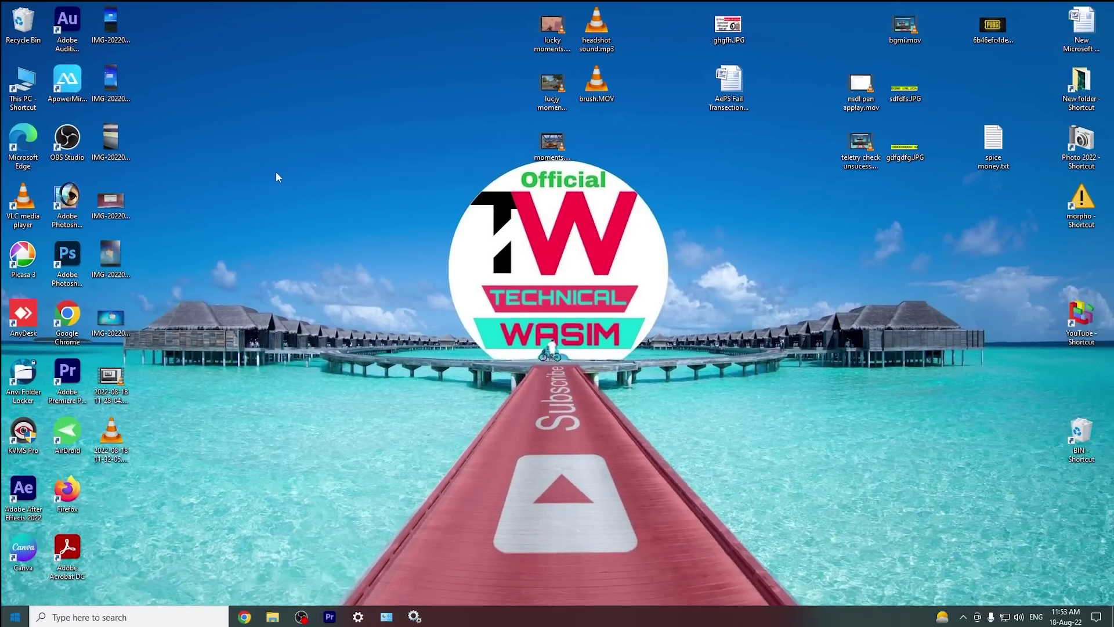
# Step: Open ConfigSettings.ini from the MorphoRdServiceL0Soft folder on Local Disk (C:) in Notepad
pyautogui.doubleClick(36, 100)
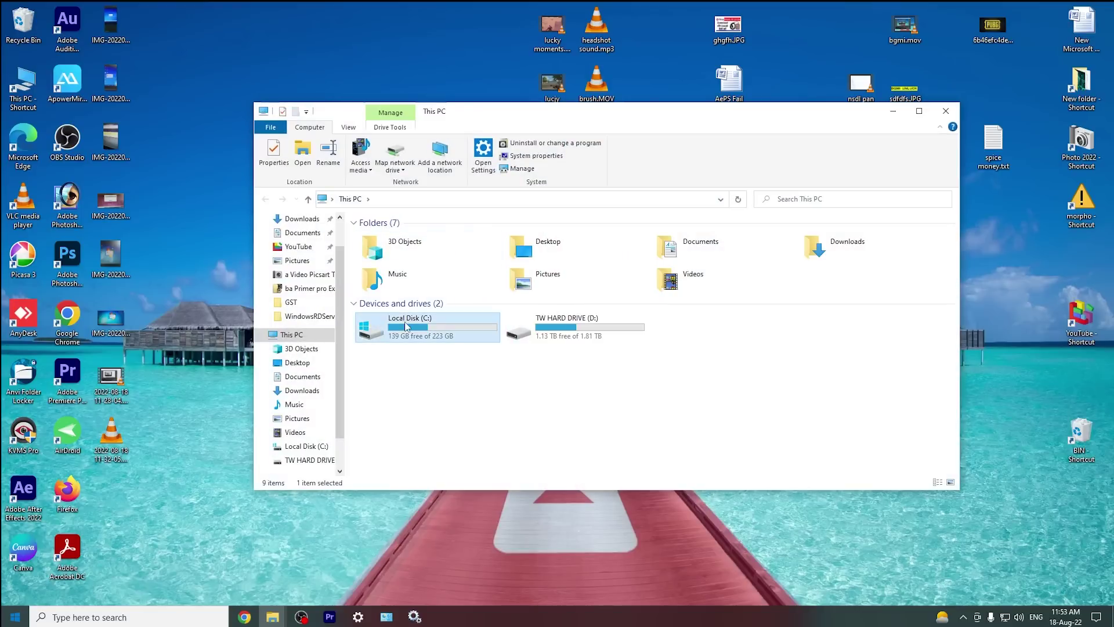
pyautogui.doubleClick(410, 326)
pyautogui.click(411, 323)
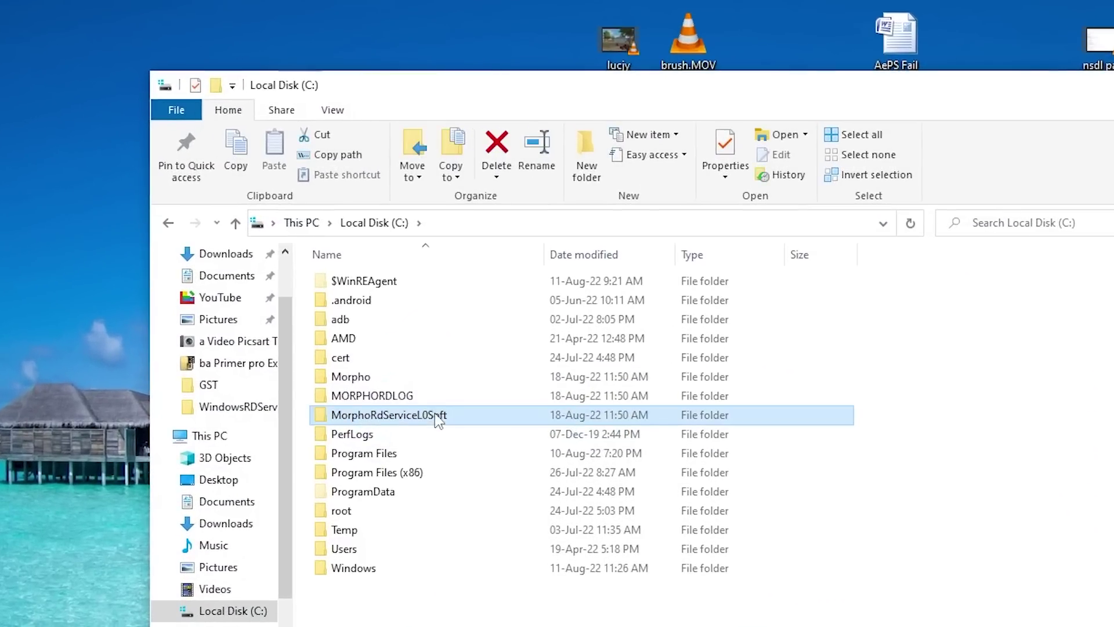
pyautogui.doubleClick(422, 416)
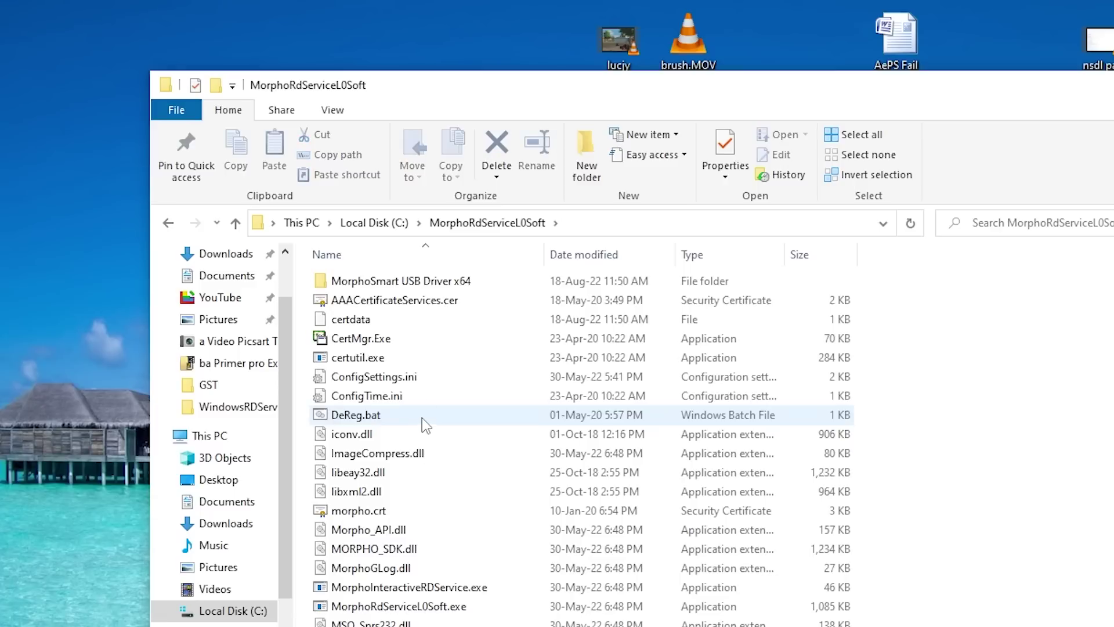
pyautogui.doubleClick(399, 383)
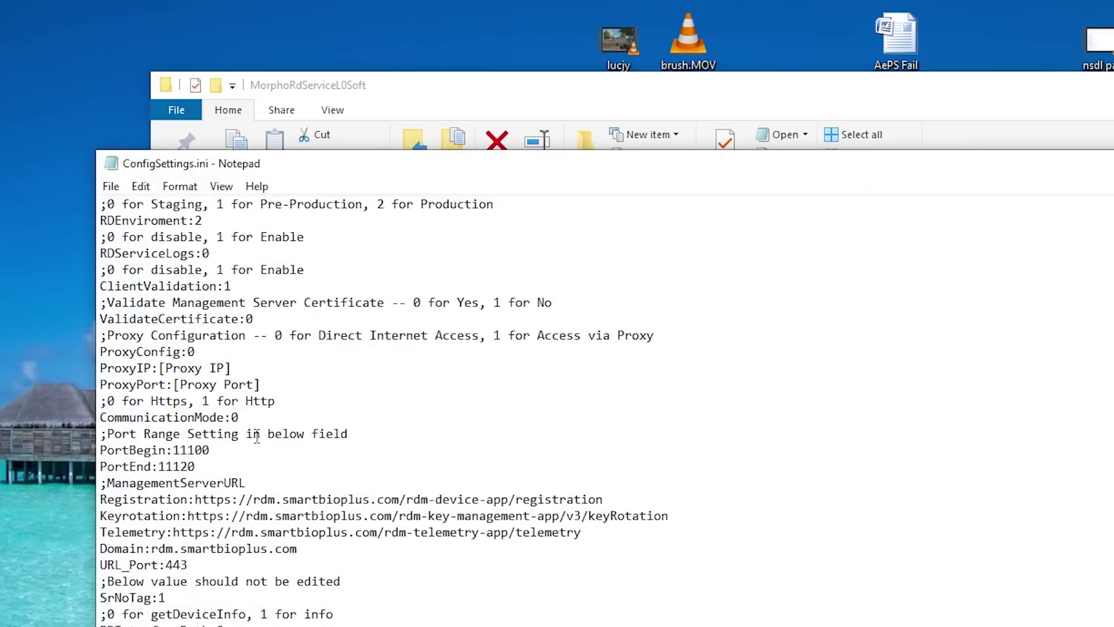
# Step: Set CommunicationMode to 1 (Http) in ConfigSettings.ini and save the file
pyautogui.press('BackSpace')
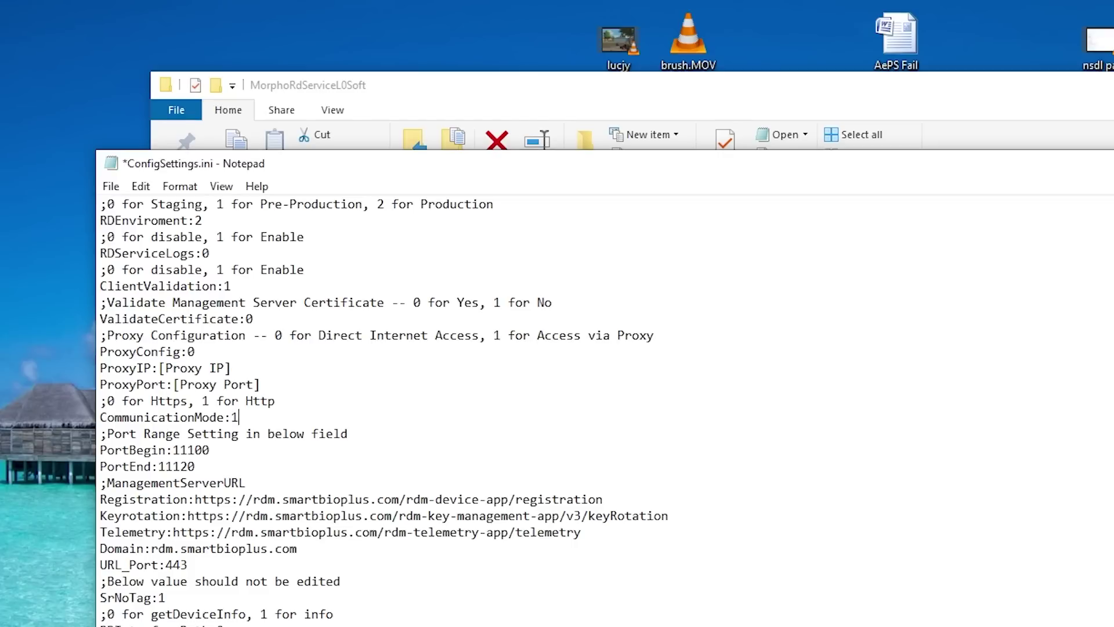
pyautogui.click(111, 185)
pyautogui.click(122, 266)
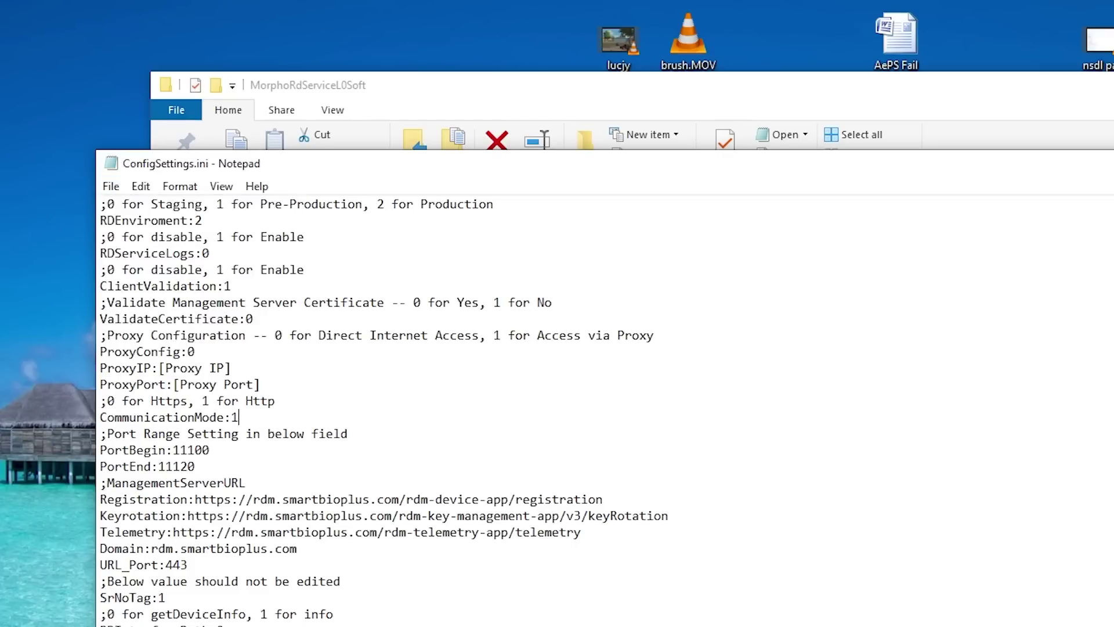
# Step: Open the Windows Services console, find Morpho RD Service in the list and stop it
pyautogui.press('super')
pyautogui.write('serv')
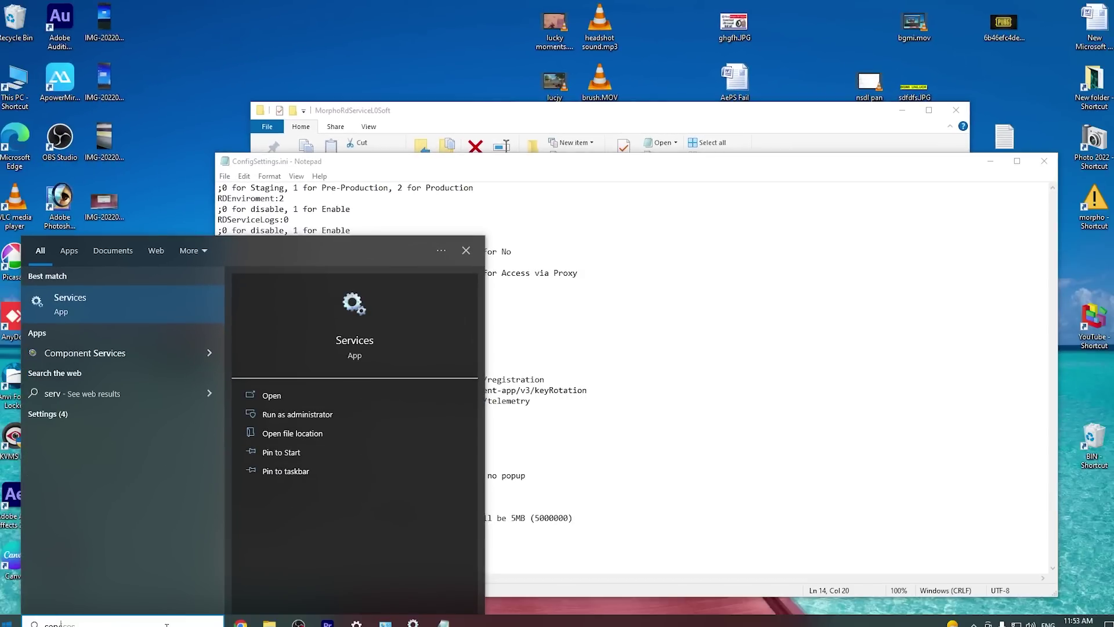
pyautogui.click(96, 301)
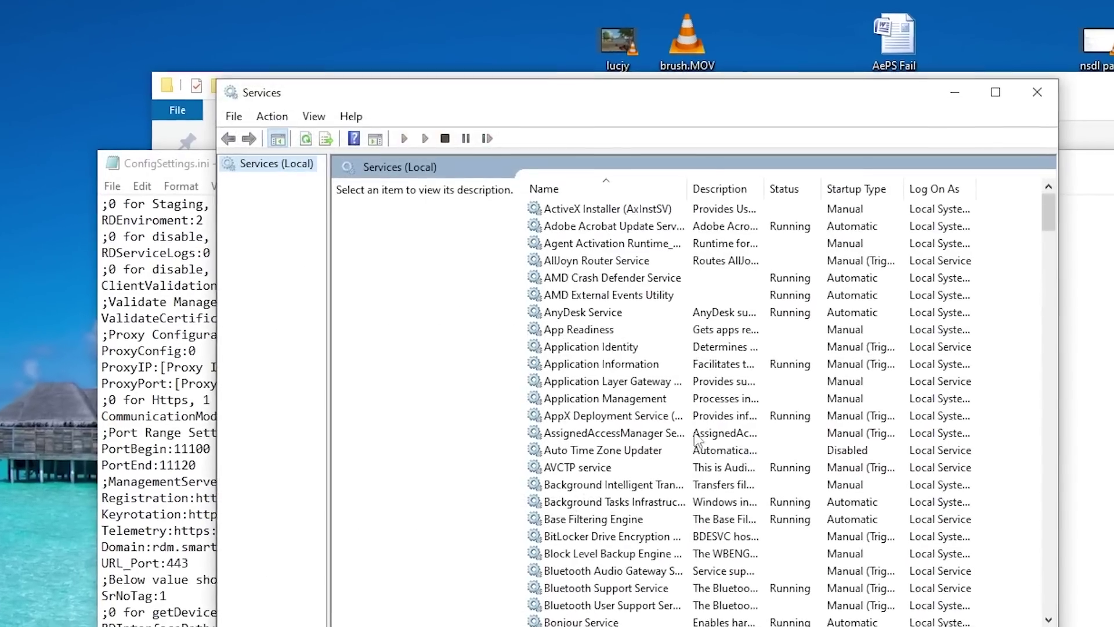
pyautogui.click(695, 435)
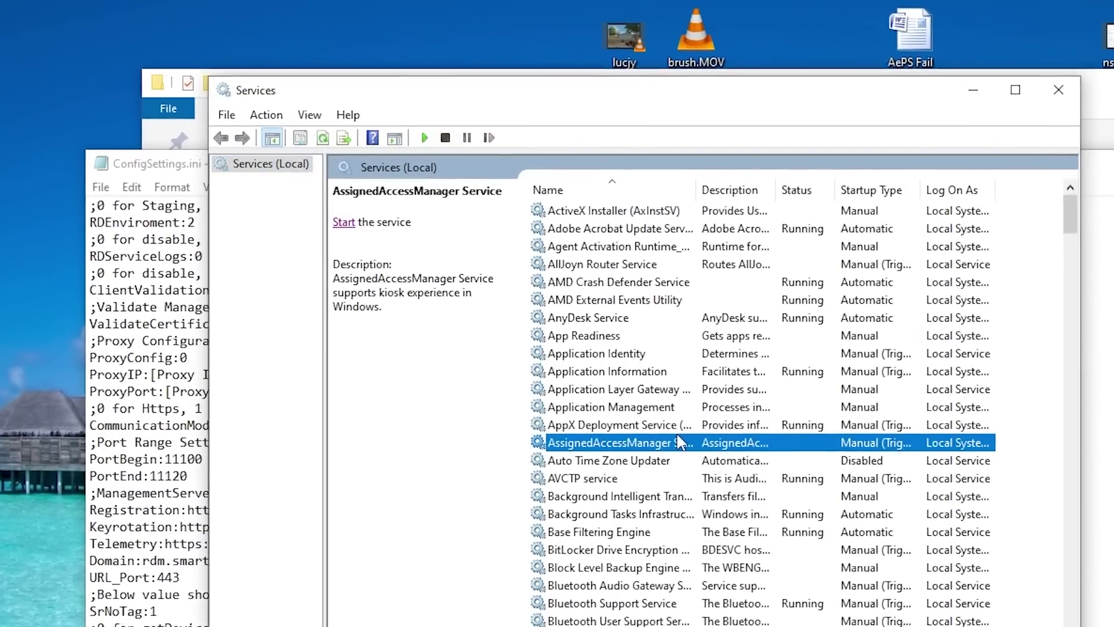
pyautogui.write('morpho')
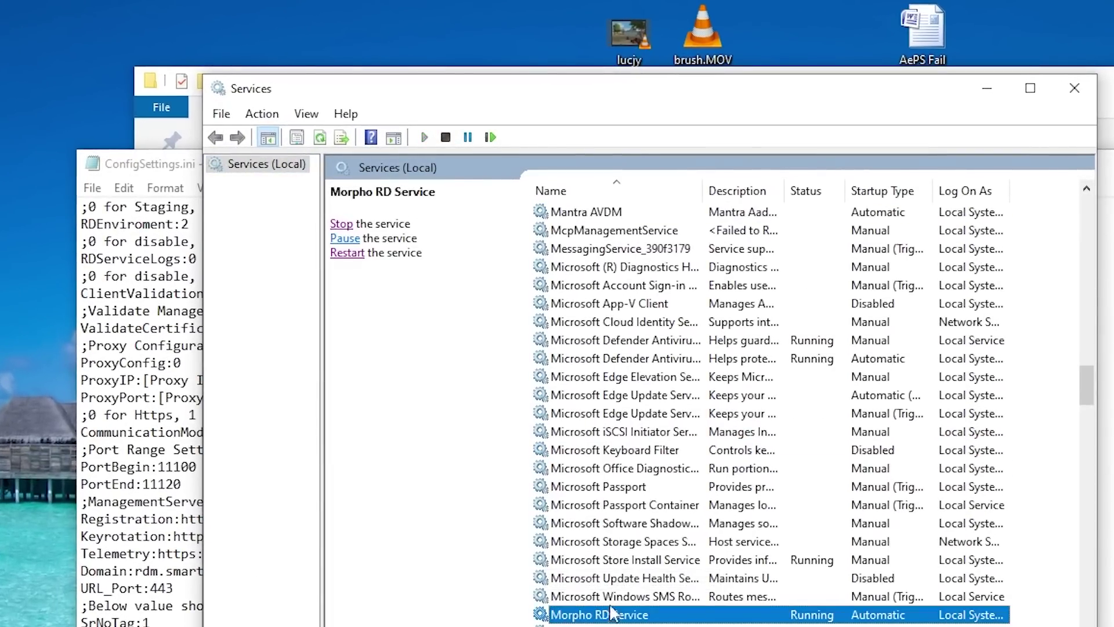
pyautogui.scroll(-5, 611, 612)
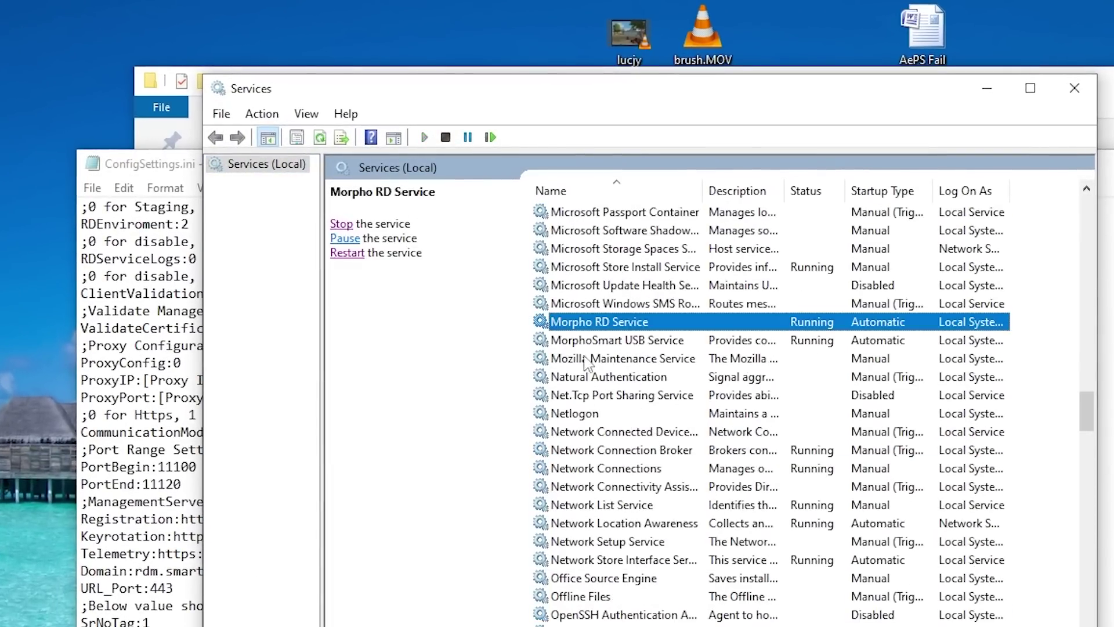
pyautogui.click(341, 224)
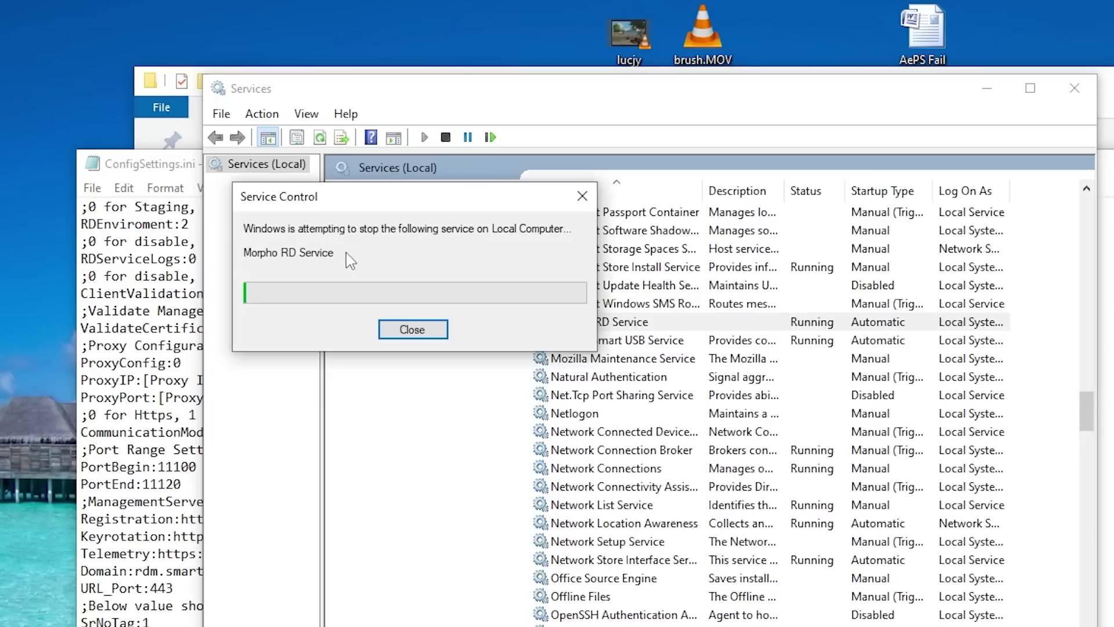